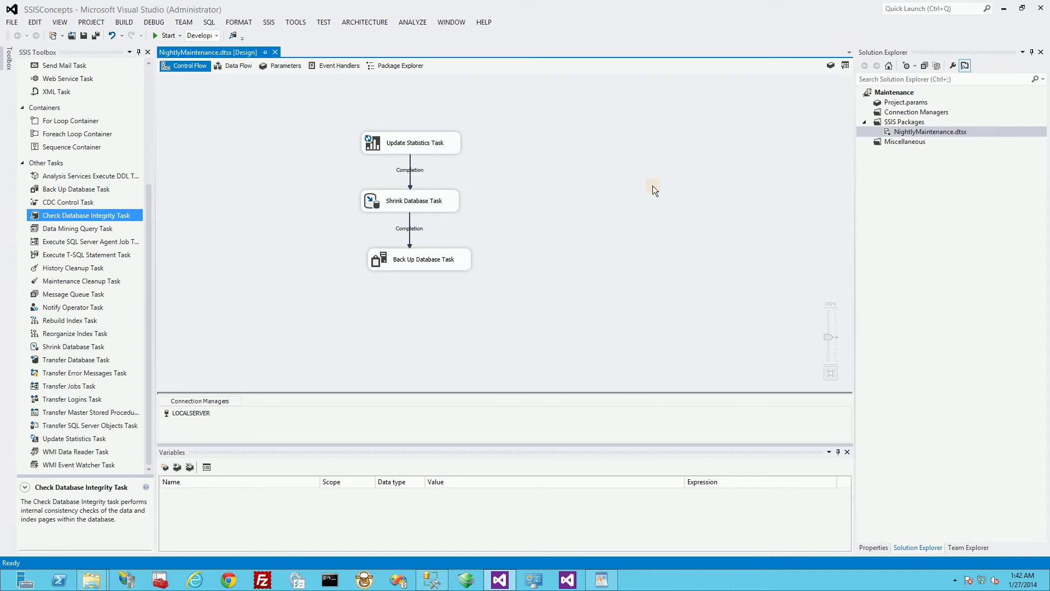
Step: Add a new SSIS package to the Maintenance project
right_click(895, 124)
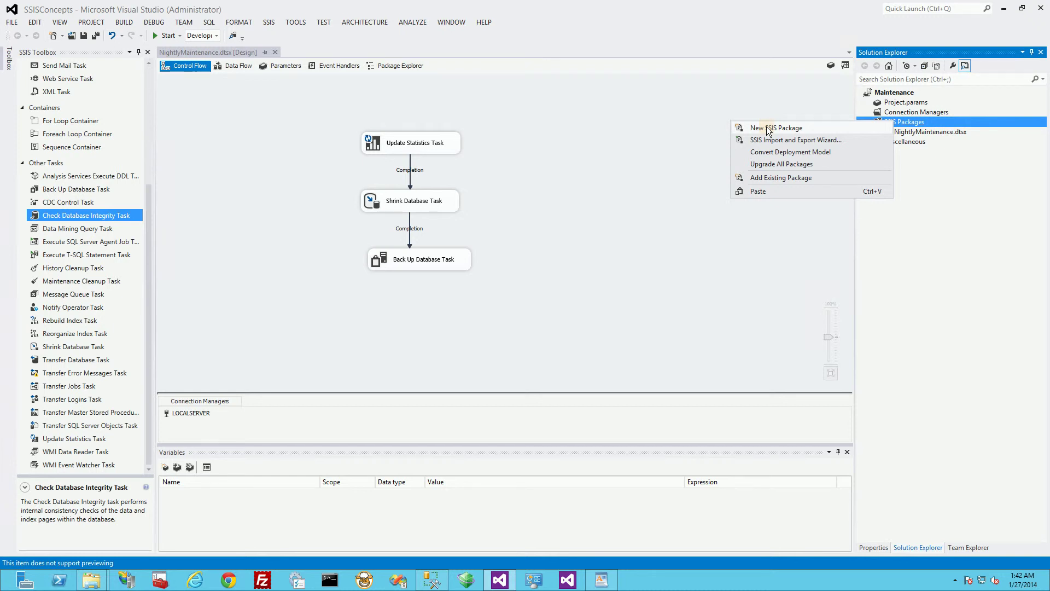
click(677, 147)
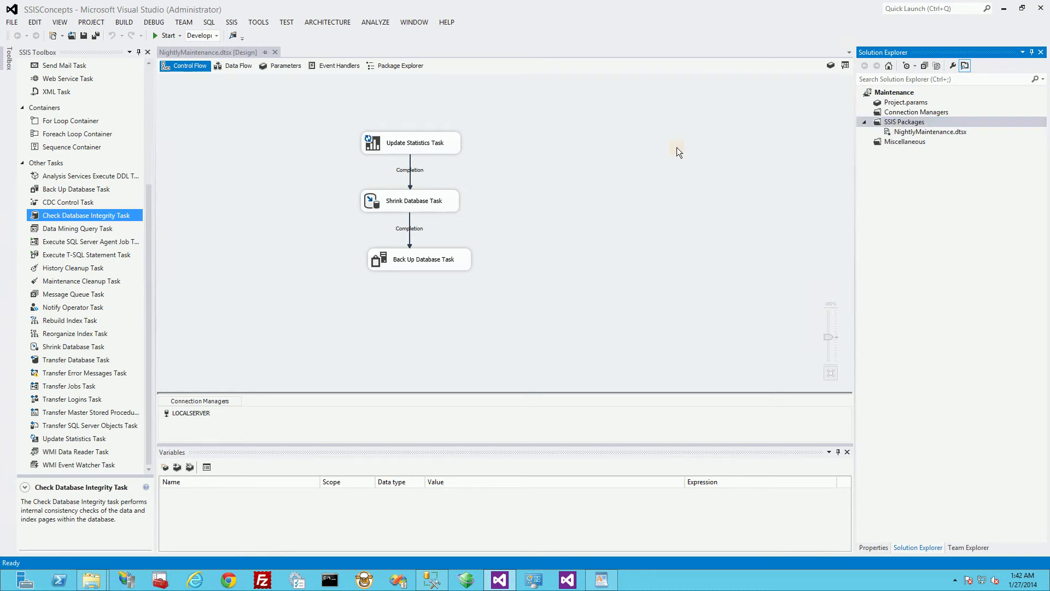
right_click(889, 125)
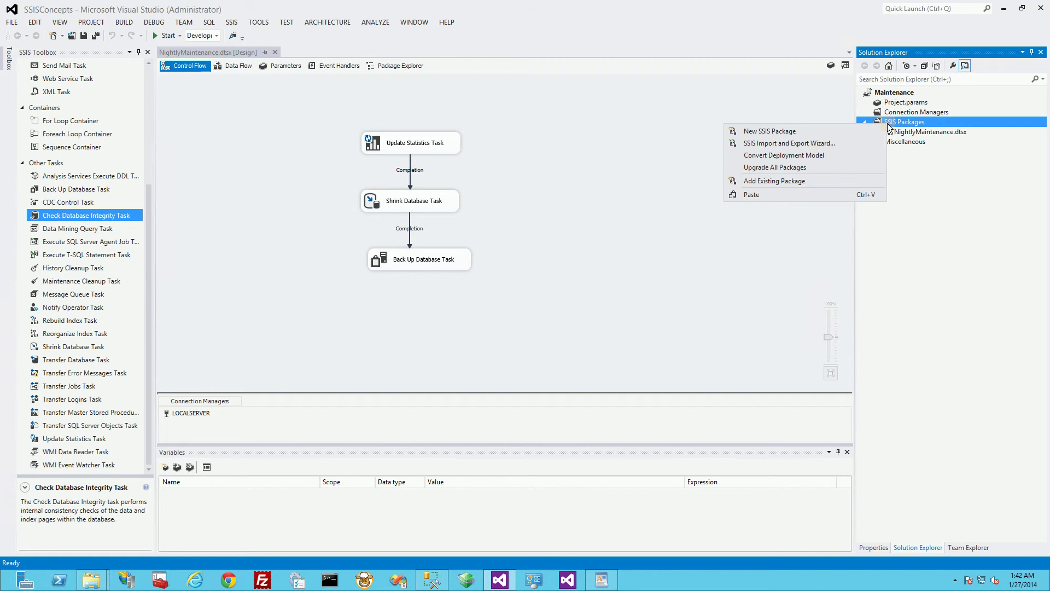
click(804, 134)
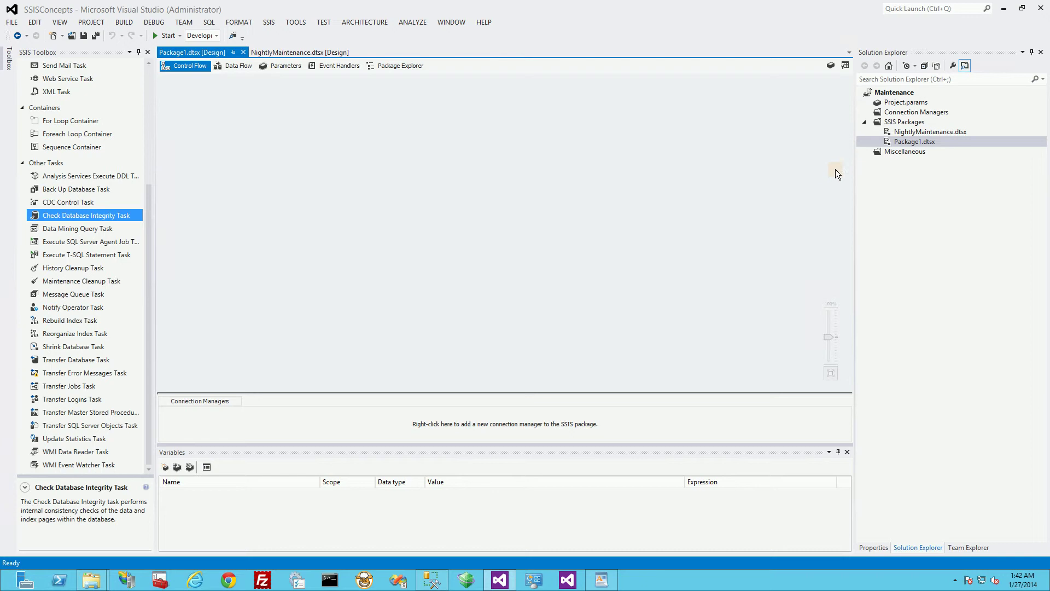
Step: Rename the new package as WeeklyMaintenance.dtsx
click(912, 151)
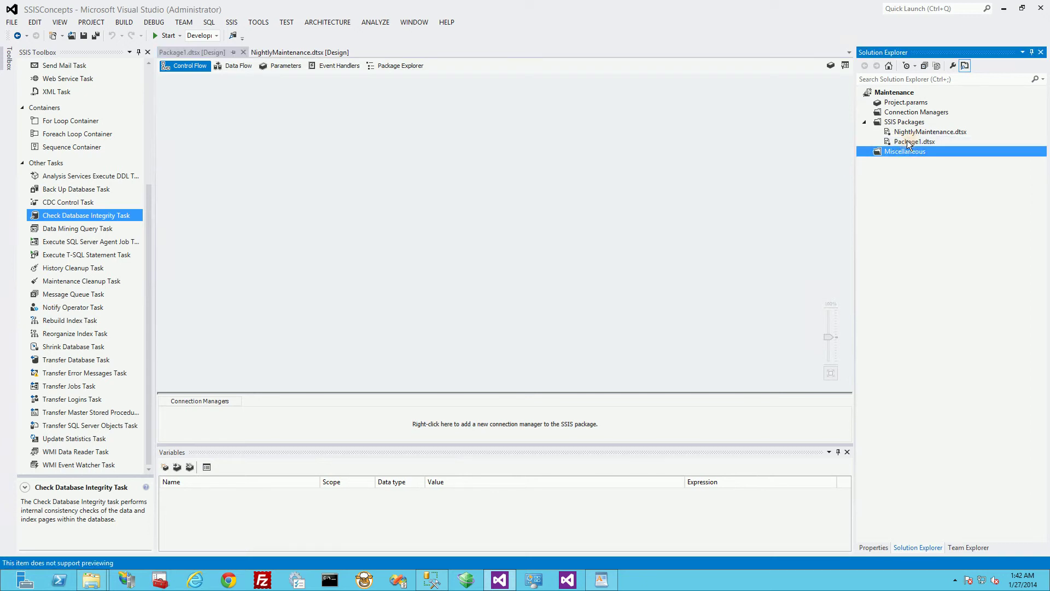
click(907, 140)
key(F2)
text(Wee)
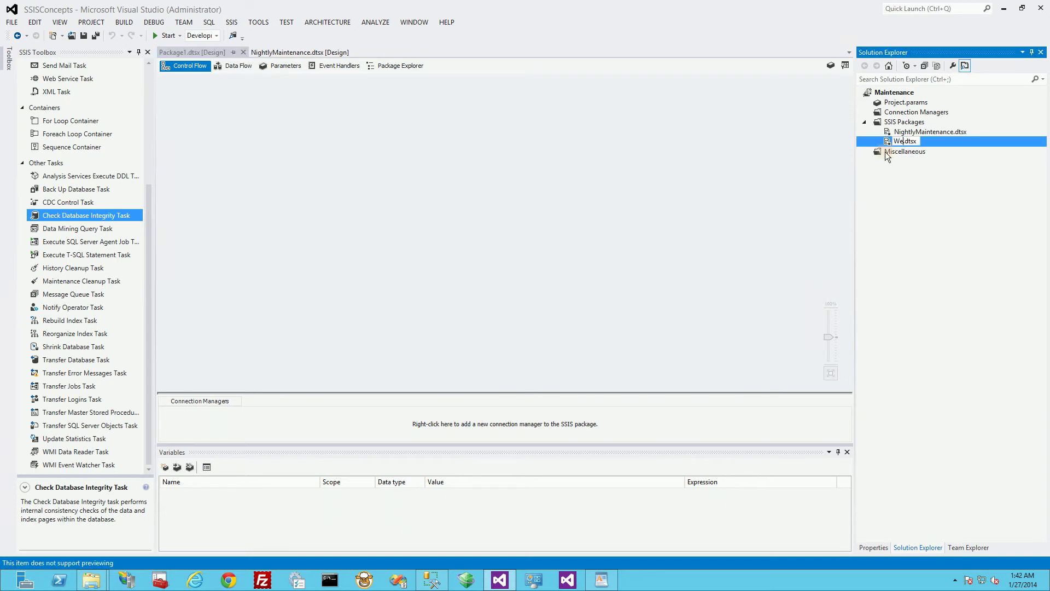
text(klyMain)
key(BackSpace)
key(BackSpace)
key(BackSpace)
key(BackSpace)
key(BackSpace)
text(yMaintenance)
key(Return)
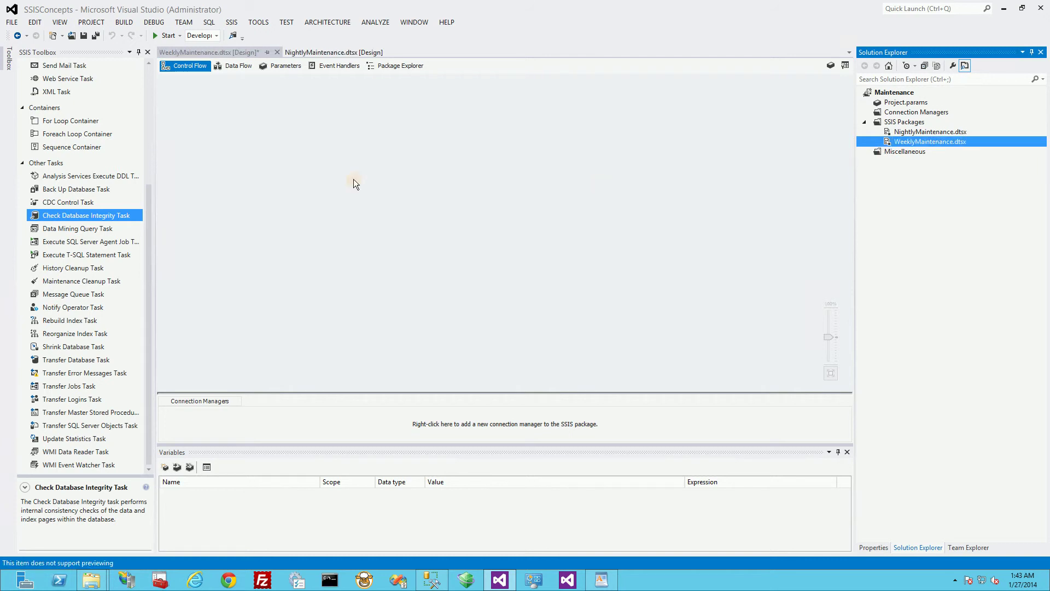
Step: Delete the Update Statistics Task from the NightlyMaintenance package and save all files
double_click(930, 132)
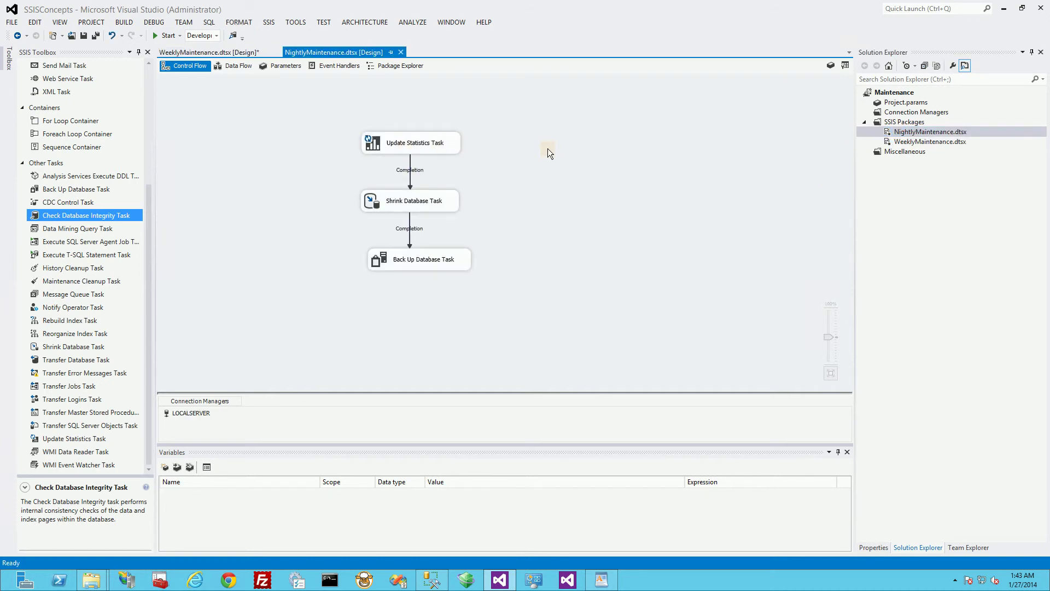
click(449, 146)
key(Delete)
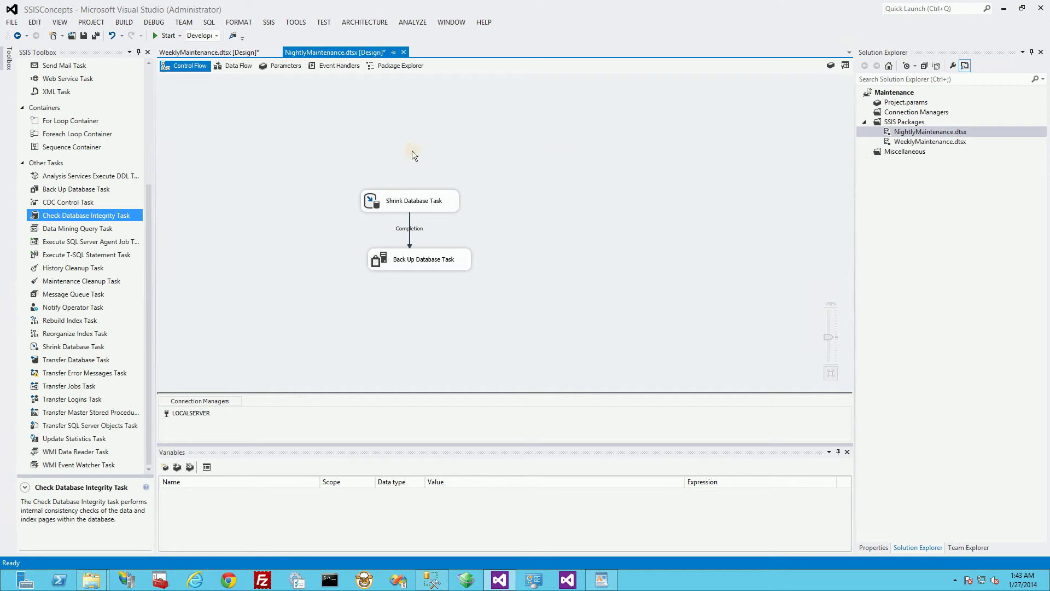
click(92, 35)
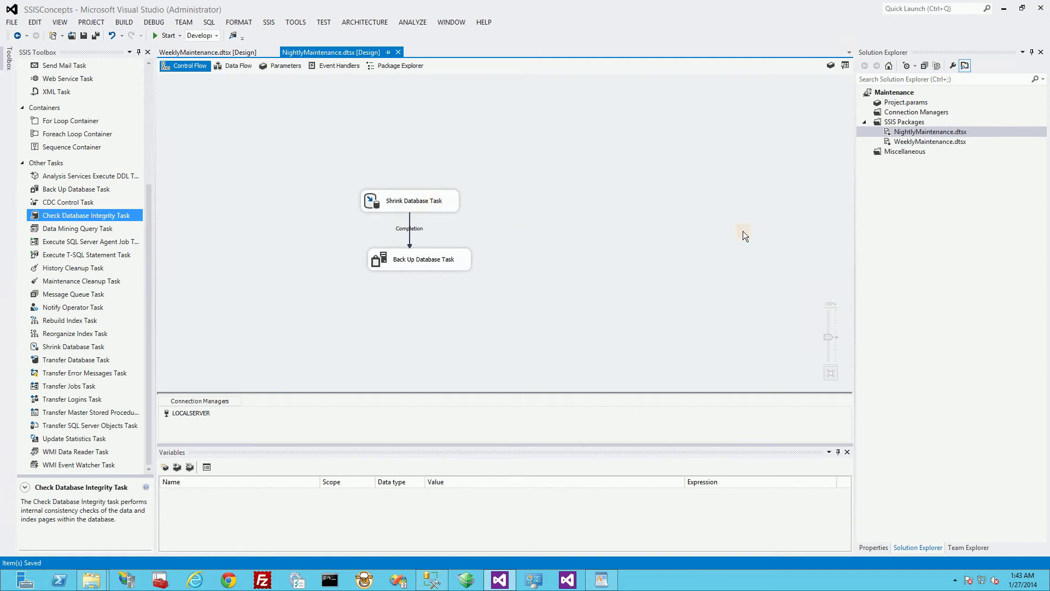
Step: Add Check Database Integrity, Rebuild Index, Reorganize Index and Update Statistics tasks to the WeeklyMaintenance package's control flow
double_click(930, 142)
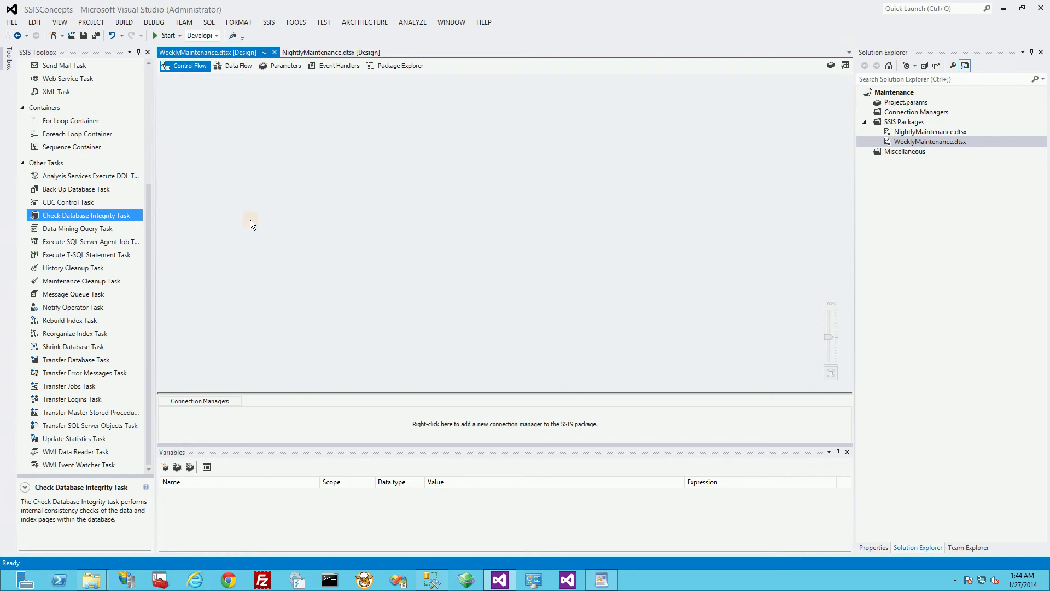
click(96, 216)
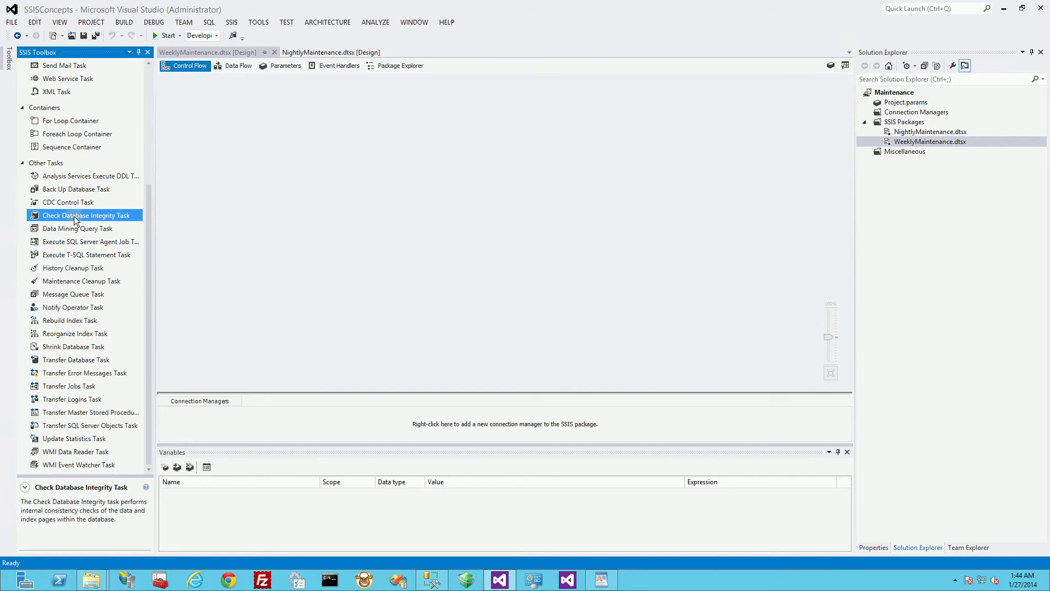
drag(74, 215, 294, 149)
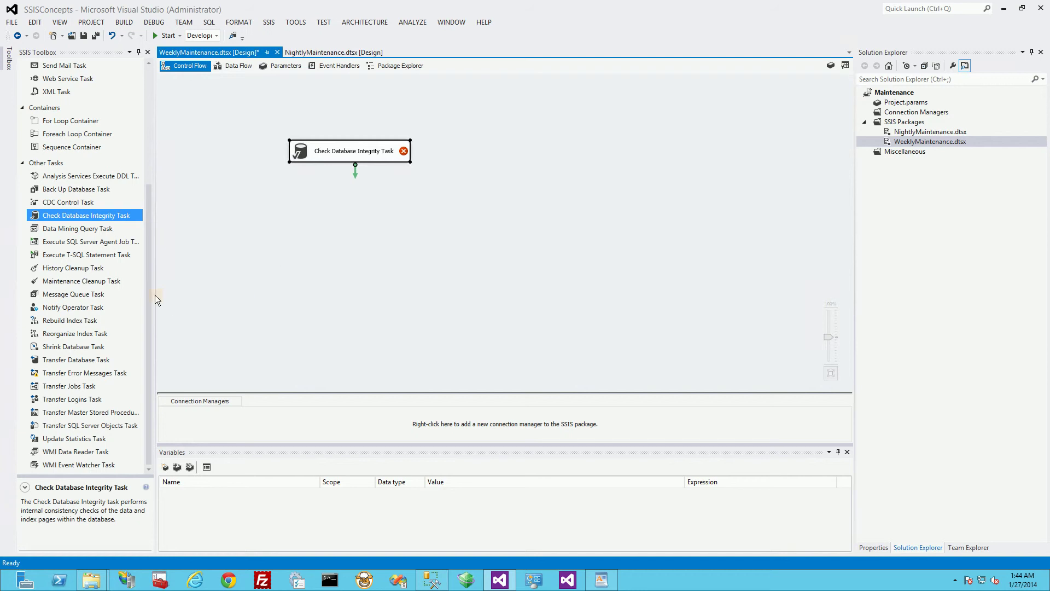
click(73, 256)
drag(81, 320, 481, 214)
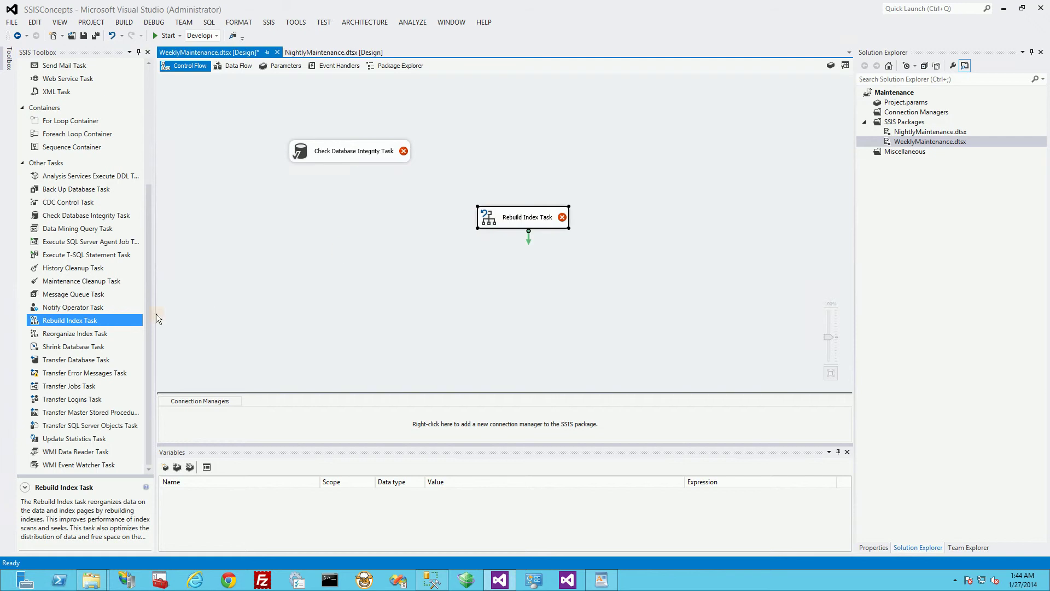
drag(89, 337, 388, 266)
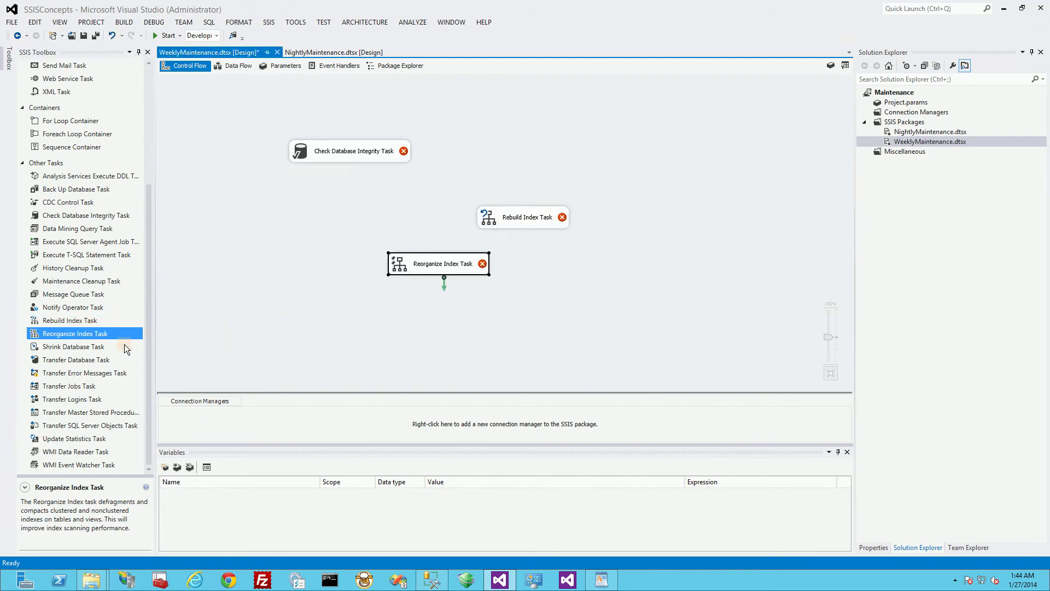
click(79, 441)
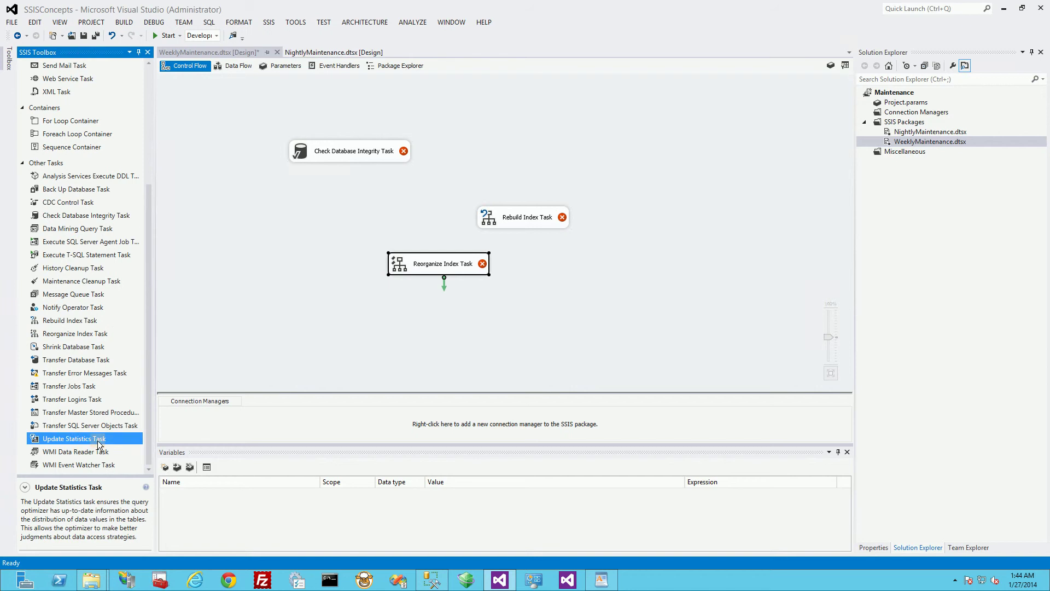
drag(71, 442, 563, 307)
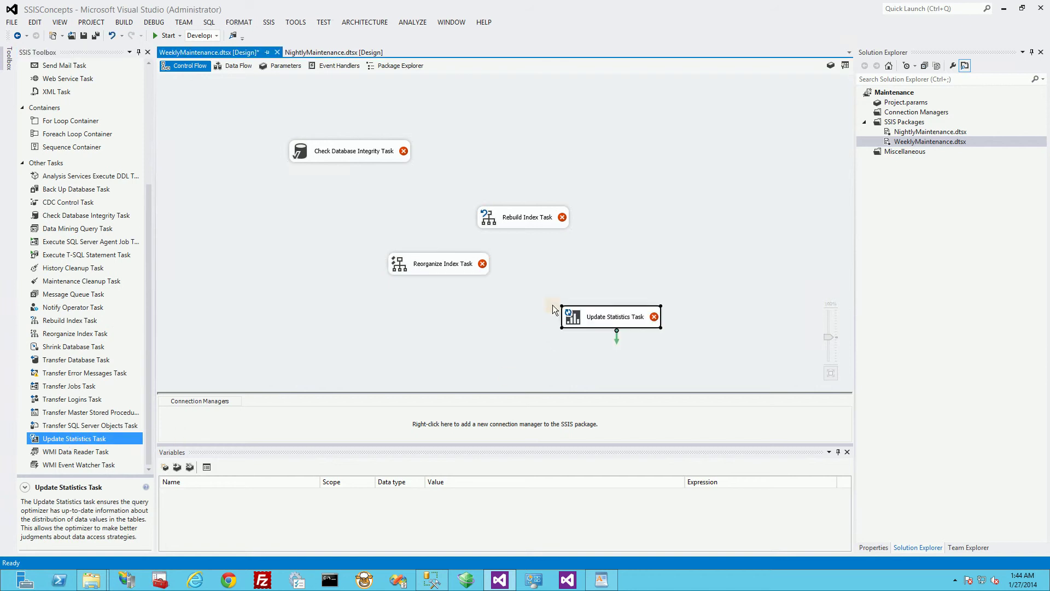
click(913, 132)
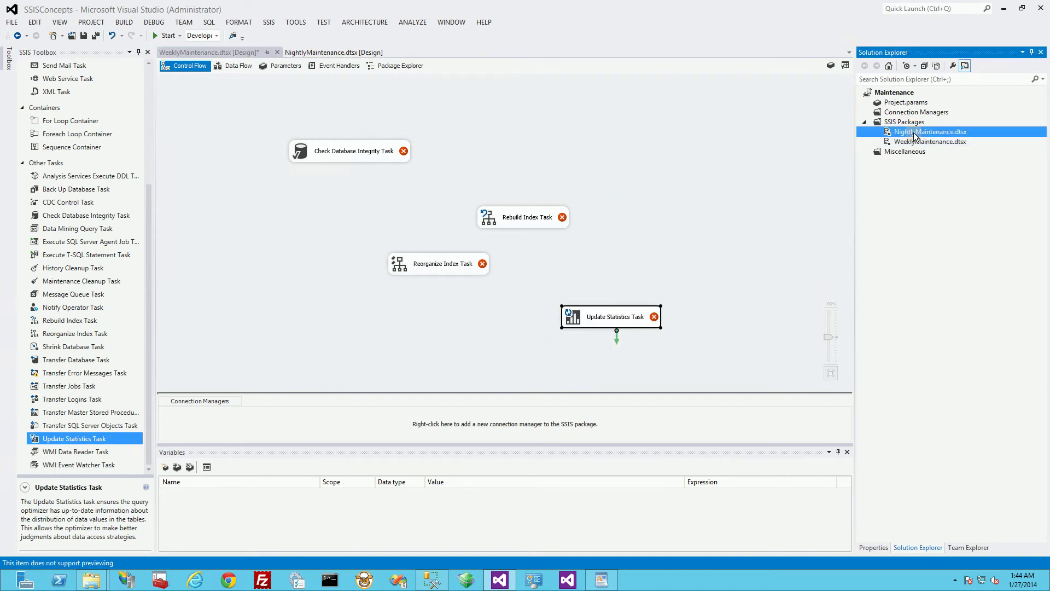
click(913, 143)
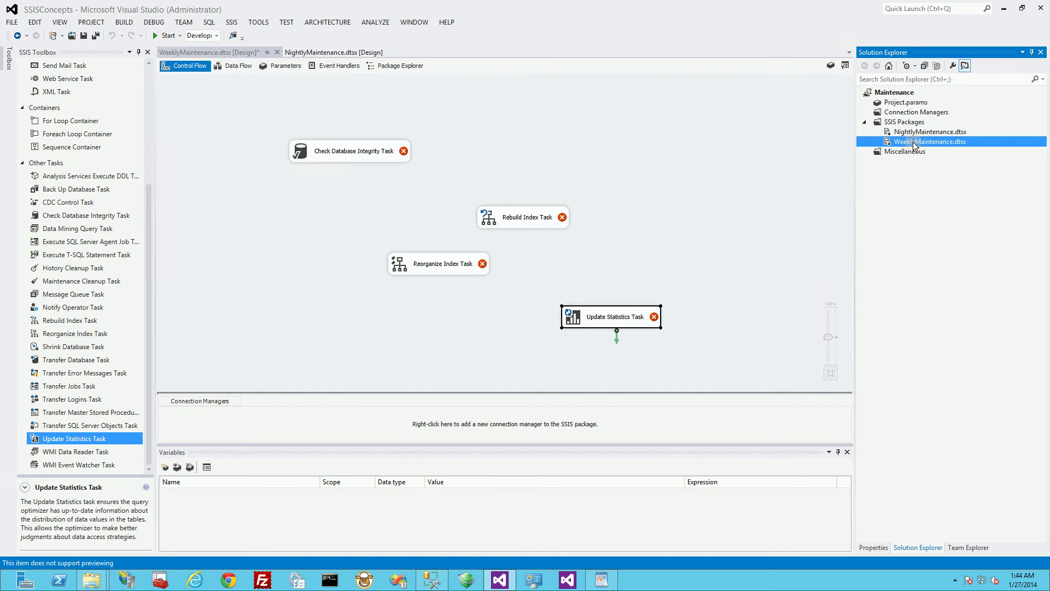
double_click(913, 133)
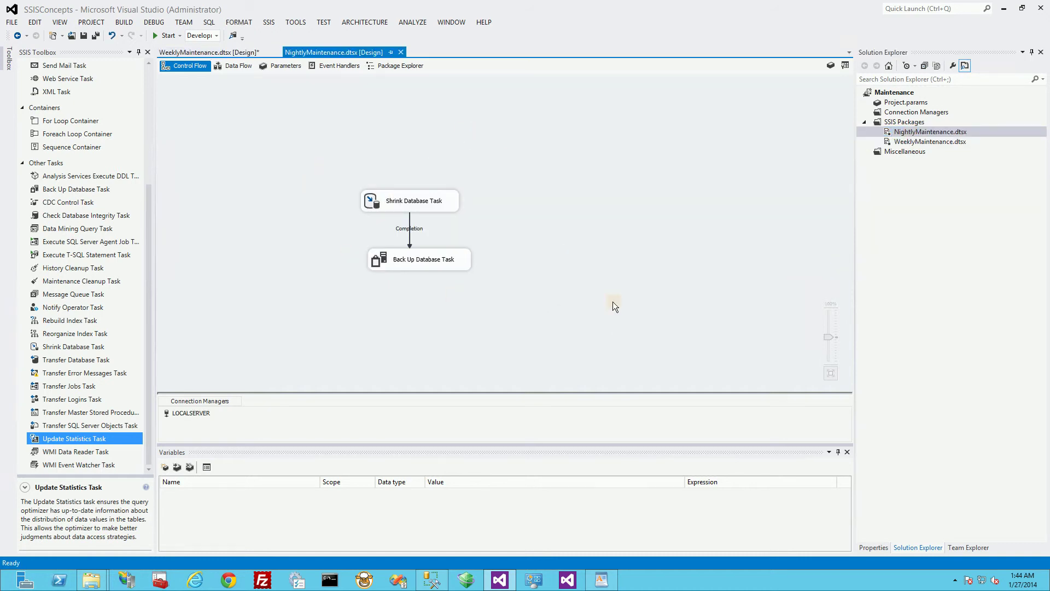
double_click(920, 142)
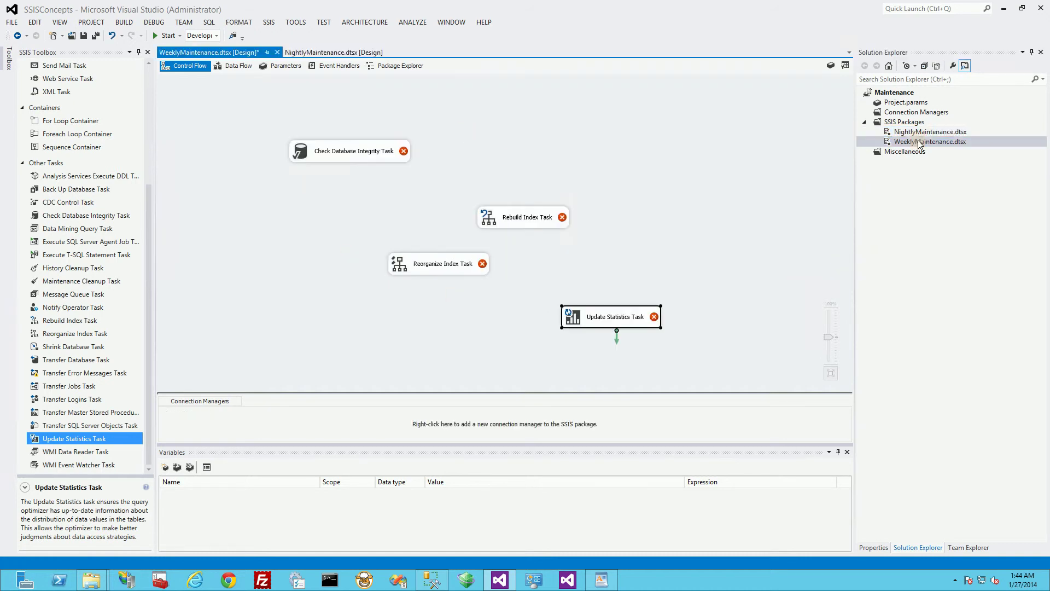
Step: Start a new connection named LOCALSERVER for the Check Database Integrity Task and try to connect with the default server name
double_click(341, 151)
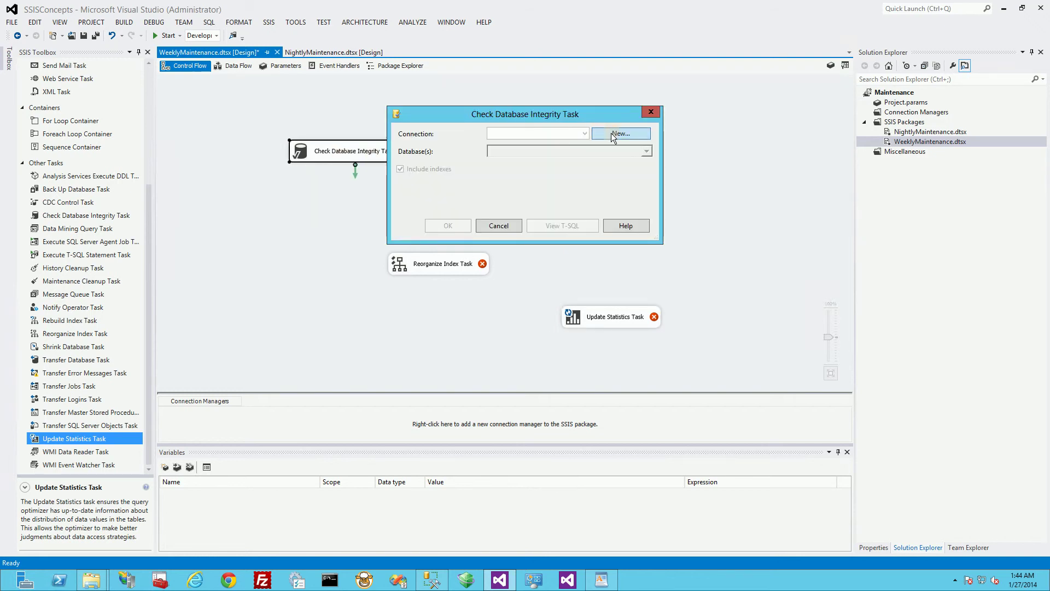
click(613, 135)
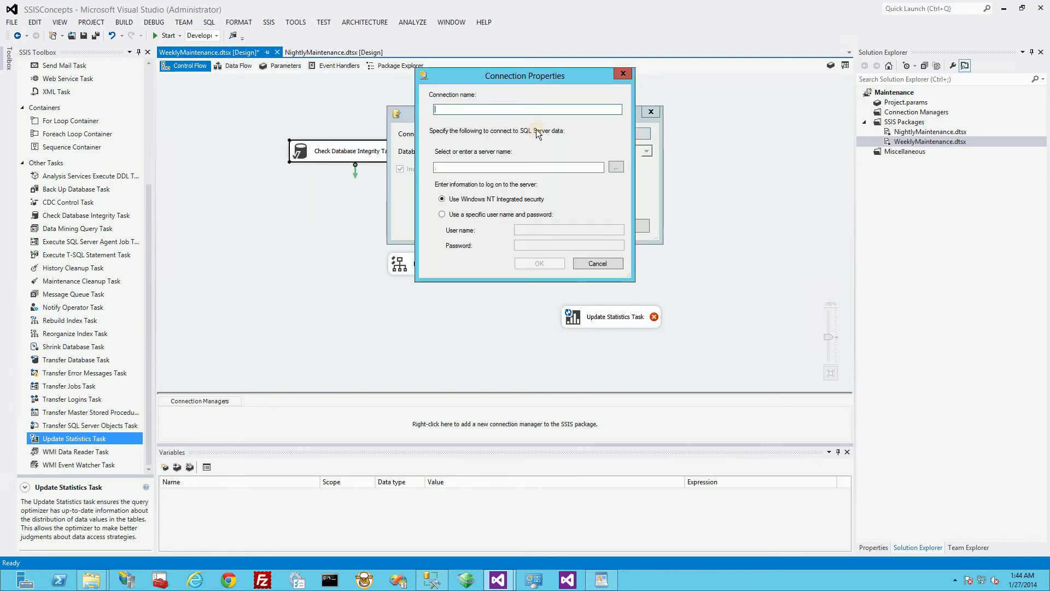
text(LOCALSERVE)
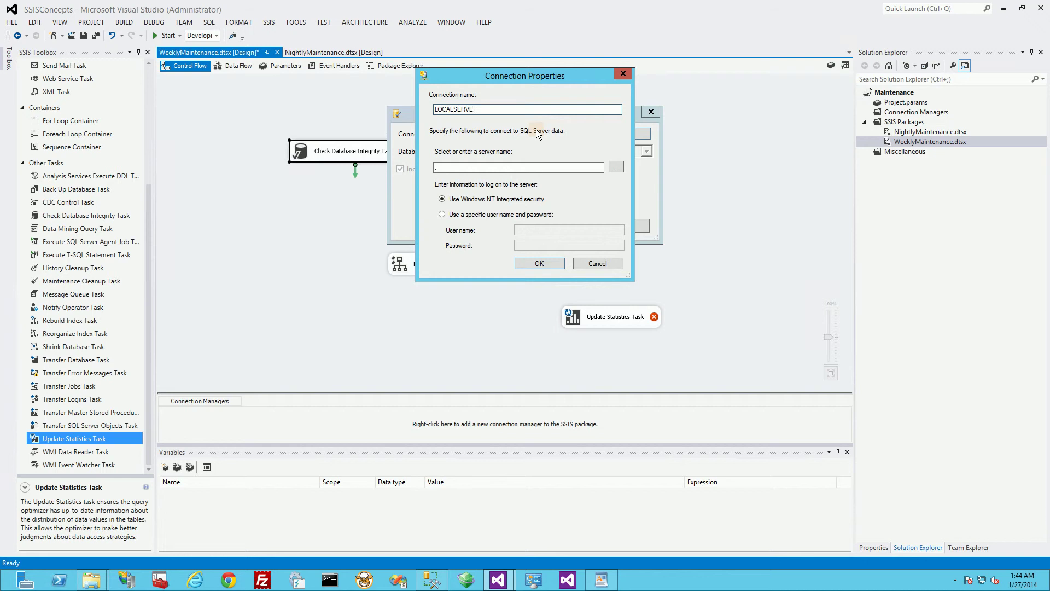
text(R)
click(536, 263)
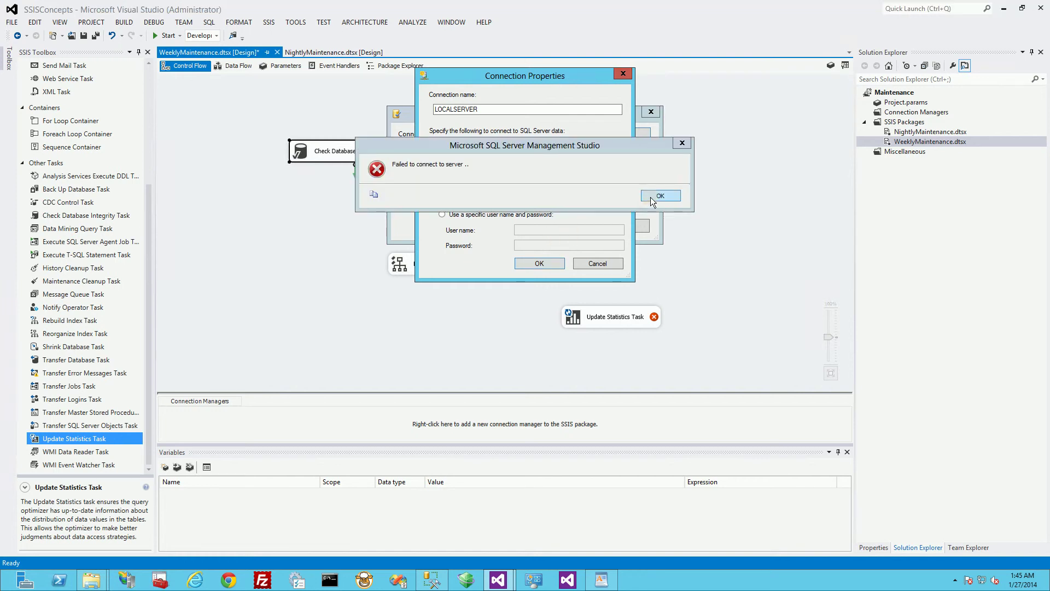
click(654, 199)
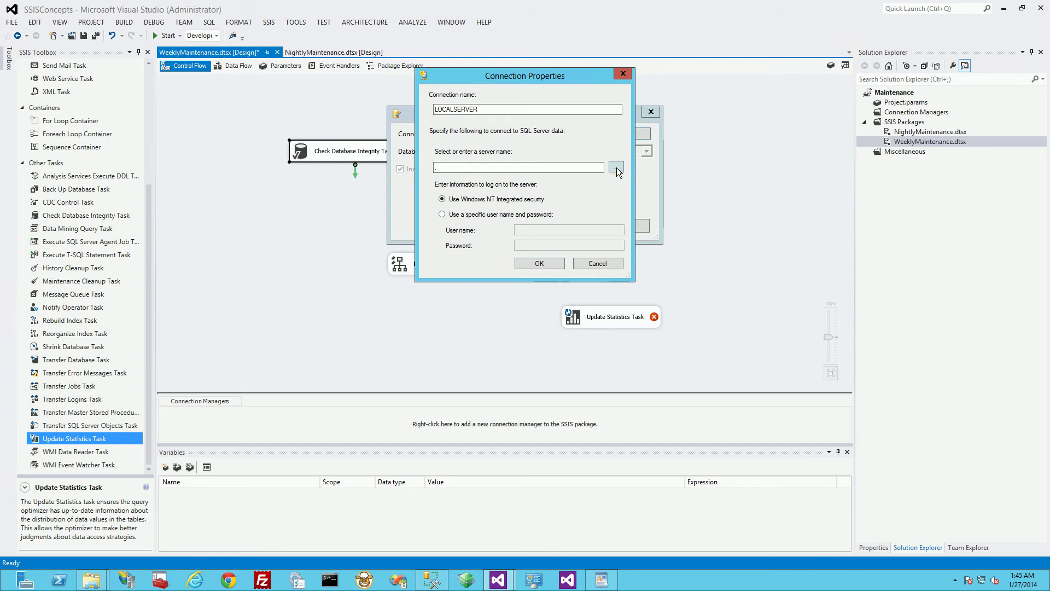
Step: Choose SOUNDWAVE\SQL1 as the LOCALSERVER connection's server and accept the connection with Windows NT Integrated security
click(616, 167)
click(459, 145)
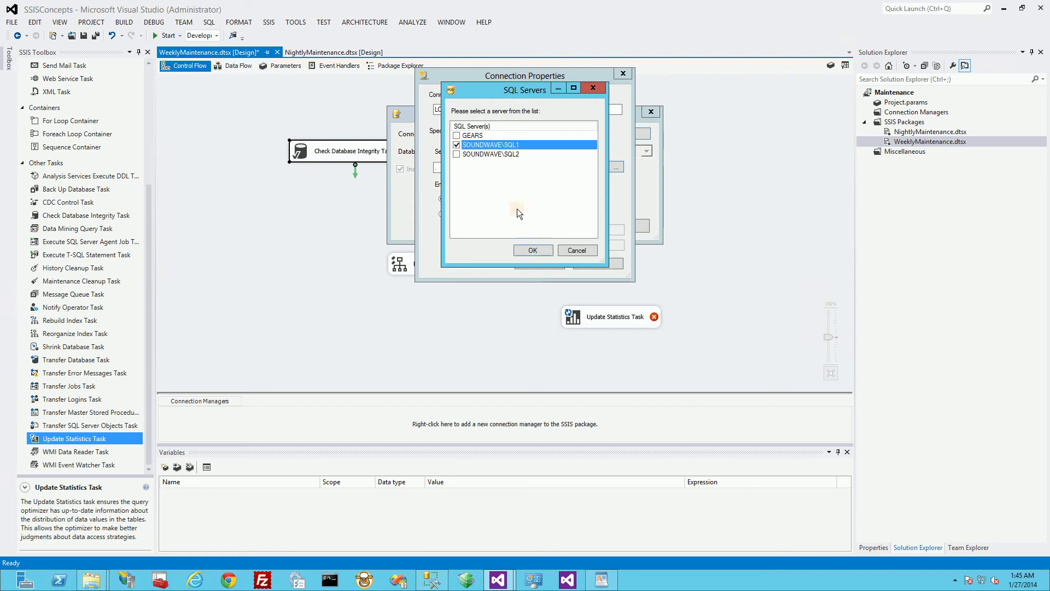
click(534, 250)
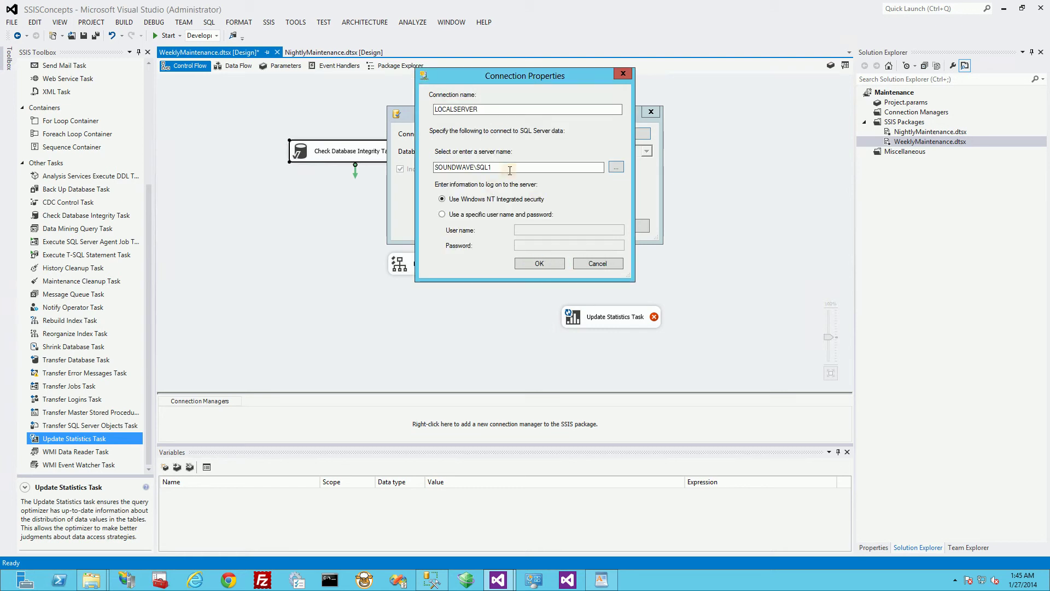
click(539, 263)
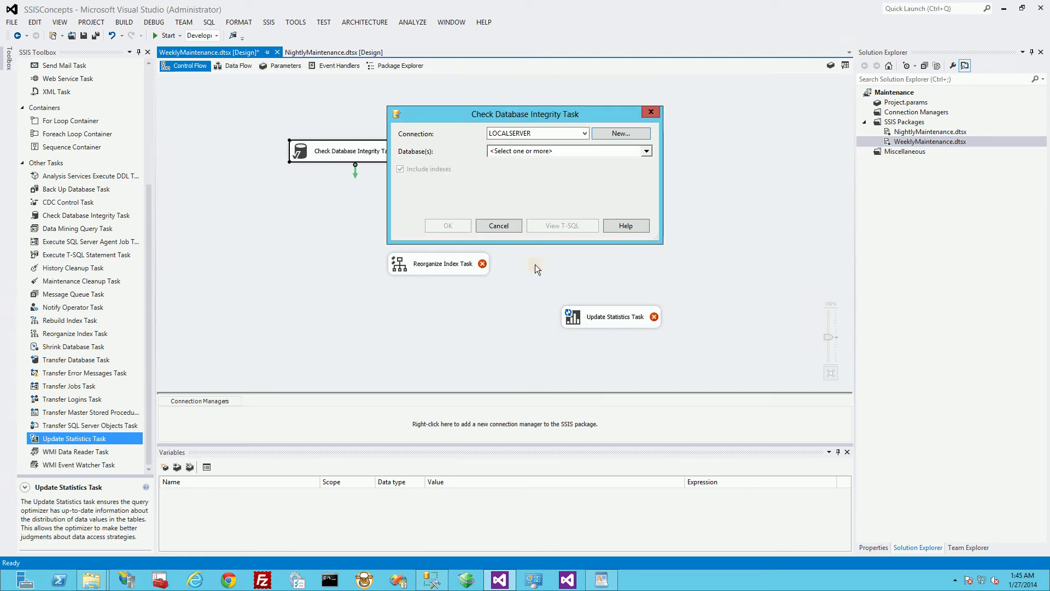
Step: Set the Check Database Integrity Task to cover all user databases and accept the task settings
click(646, 151)
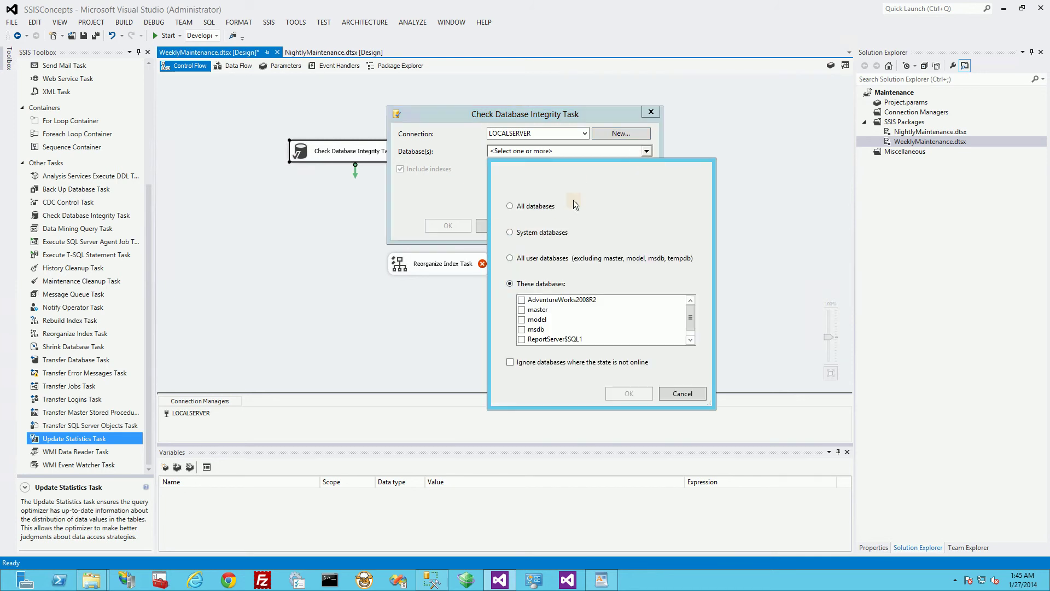
click(529, 259)
click(619, 392)
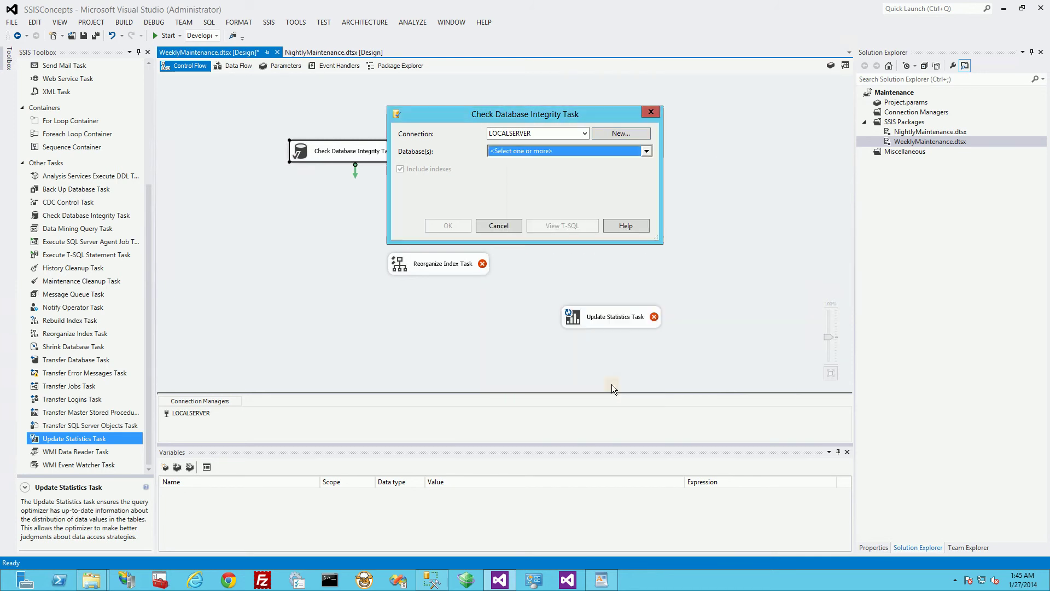
click(447, 225)
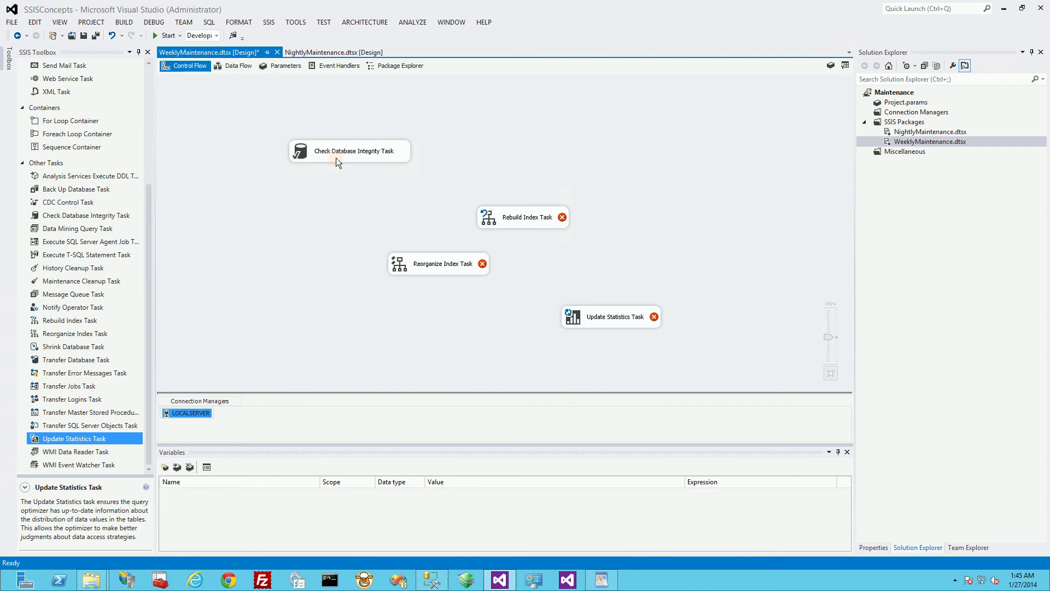
Step: Set the Rebuild Index Task to cover all user databases with default free space per page and accept its settings
double_click(526, 218)
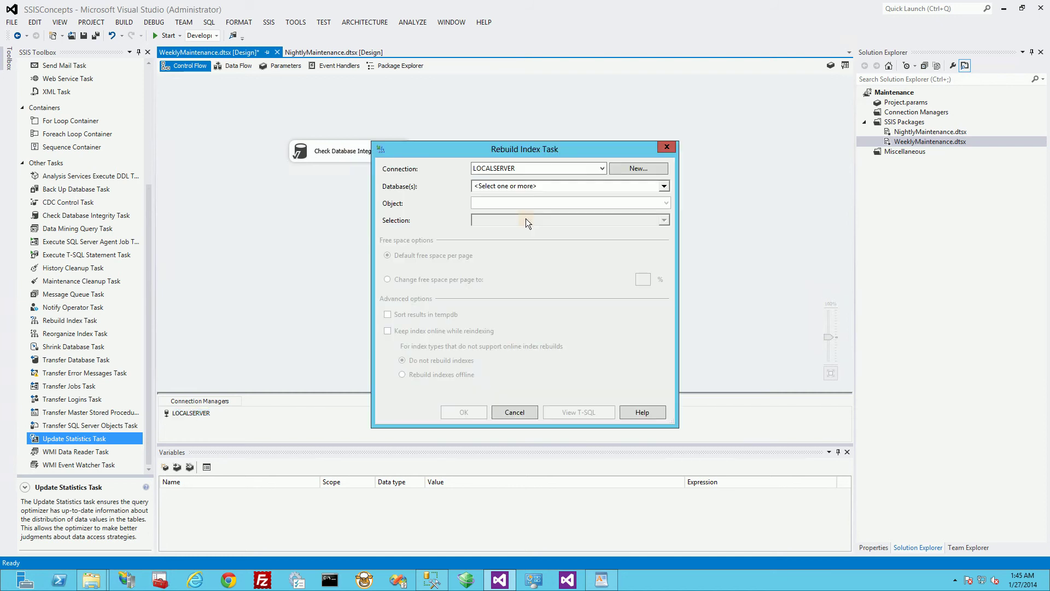
click(662, 187)
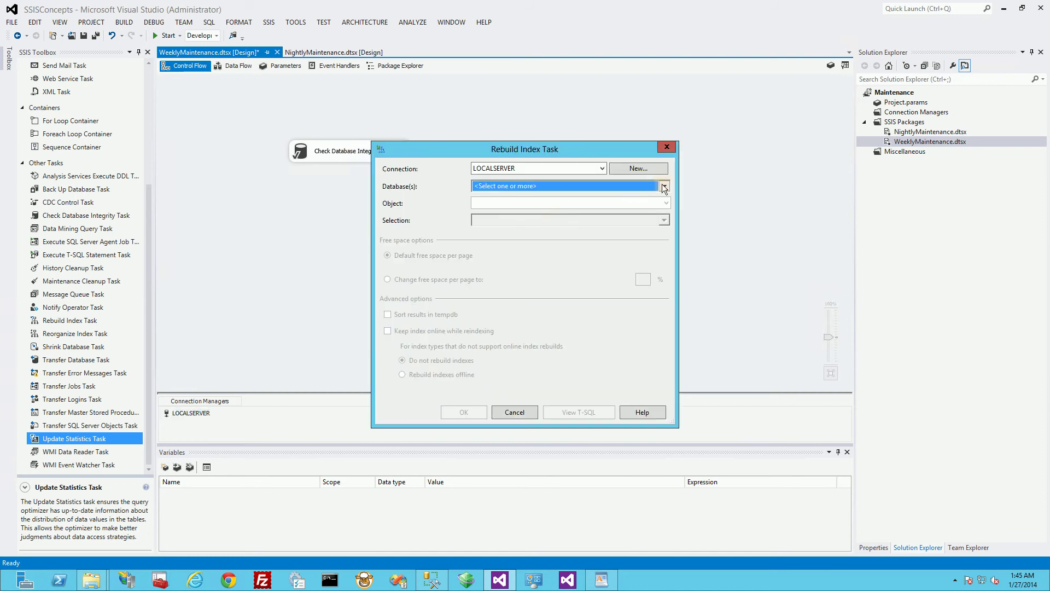
click(515, 293)
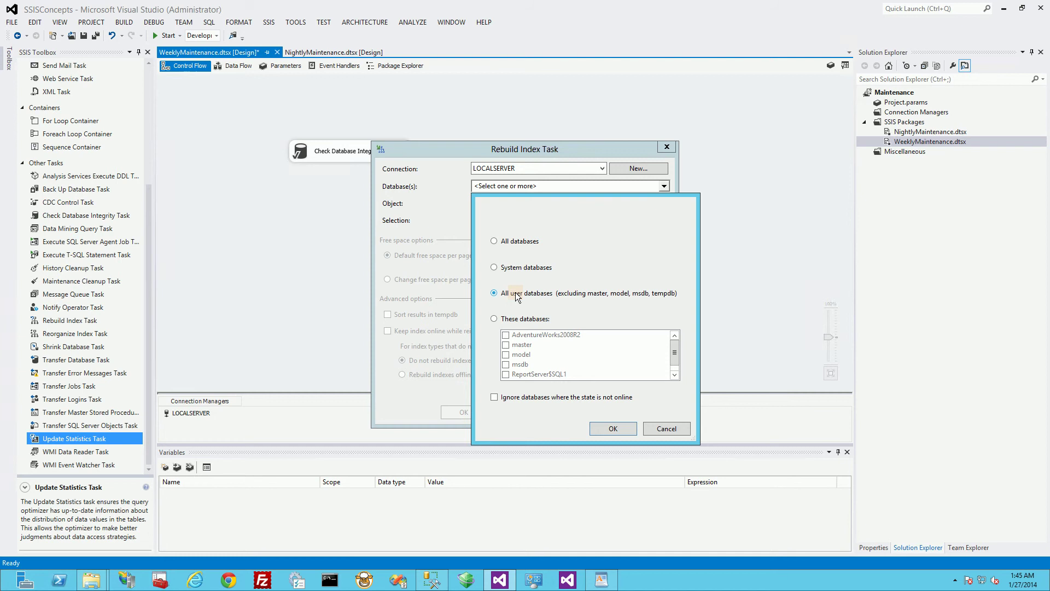
click(612, 427)
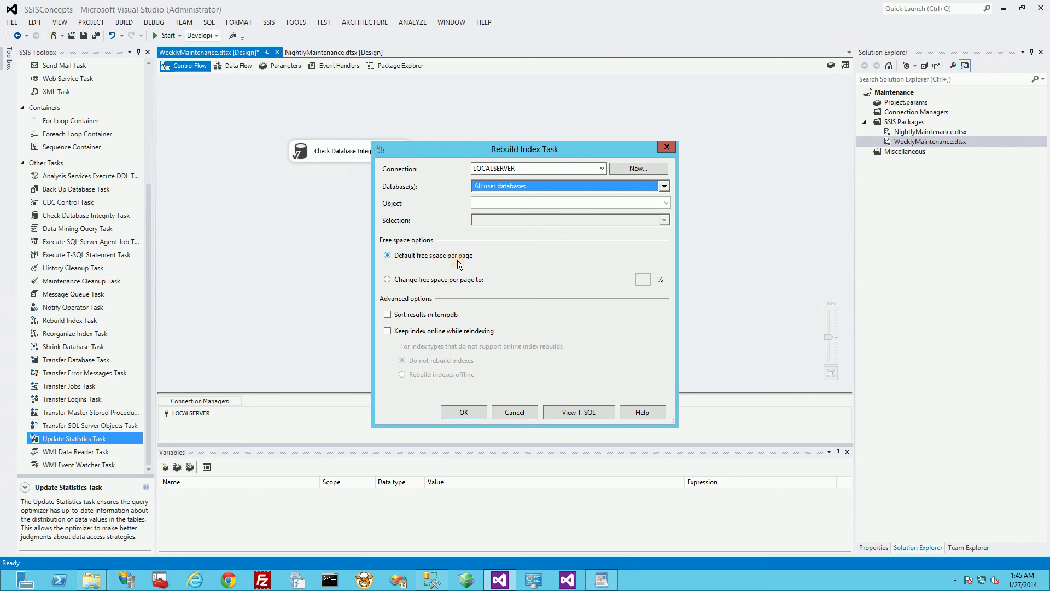
click(462, 412)
Step: Set the Reorganize Index Task to cover all user databases with large objects compacted and accept its settings
double_click(453, 269)
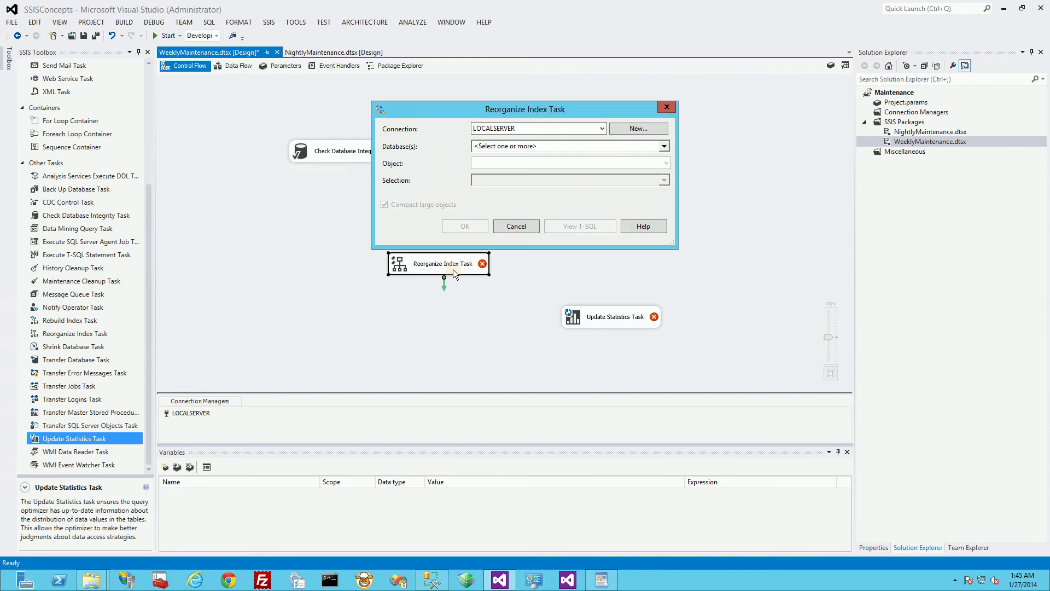
click(664, 146)
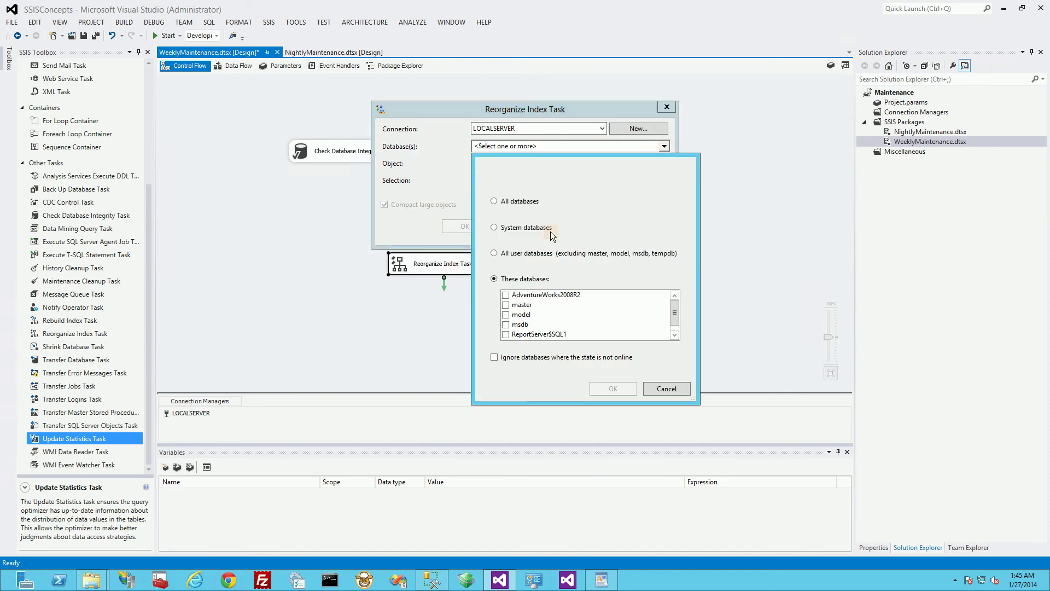
click(523, 255)
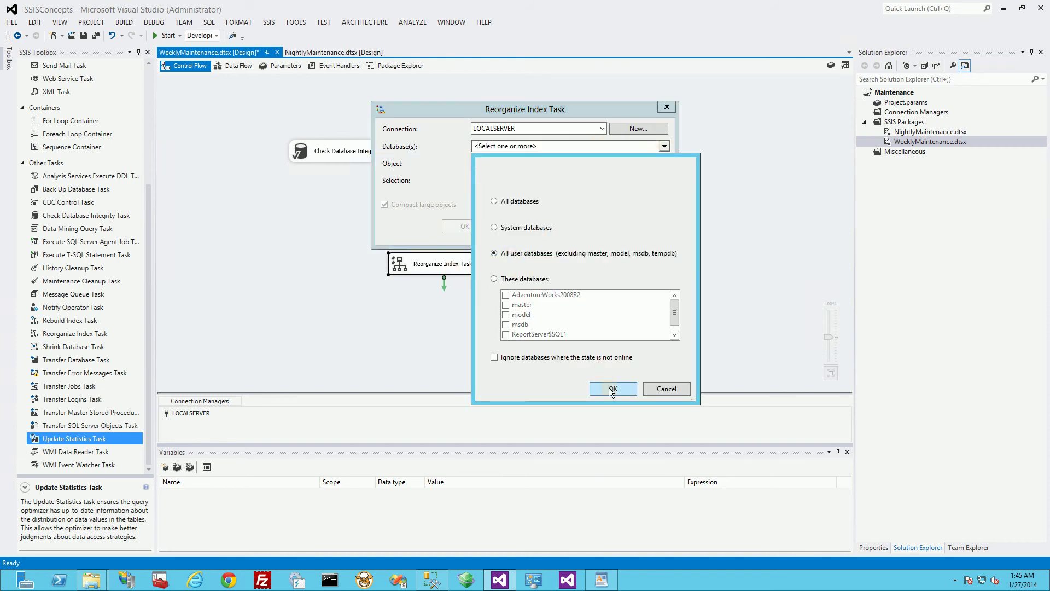
click(609, 388)
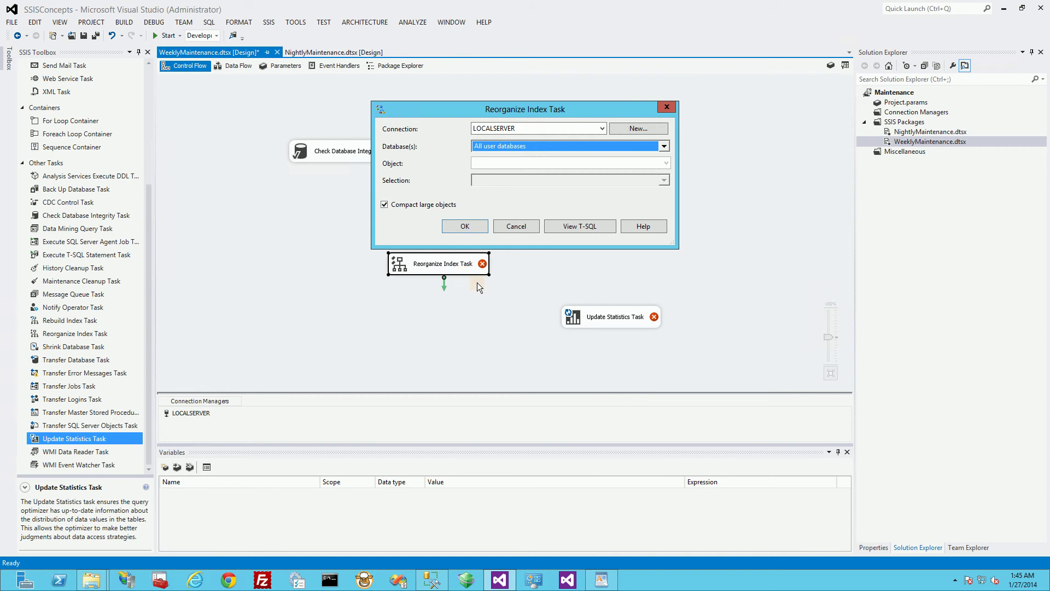
click(456, 225)
Step: Set the Update Statistics Task to cover all user databases with all existing statistics and a full scan, and accept its settings
double_click(621, 324)
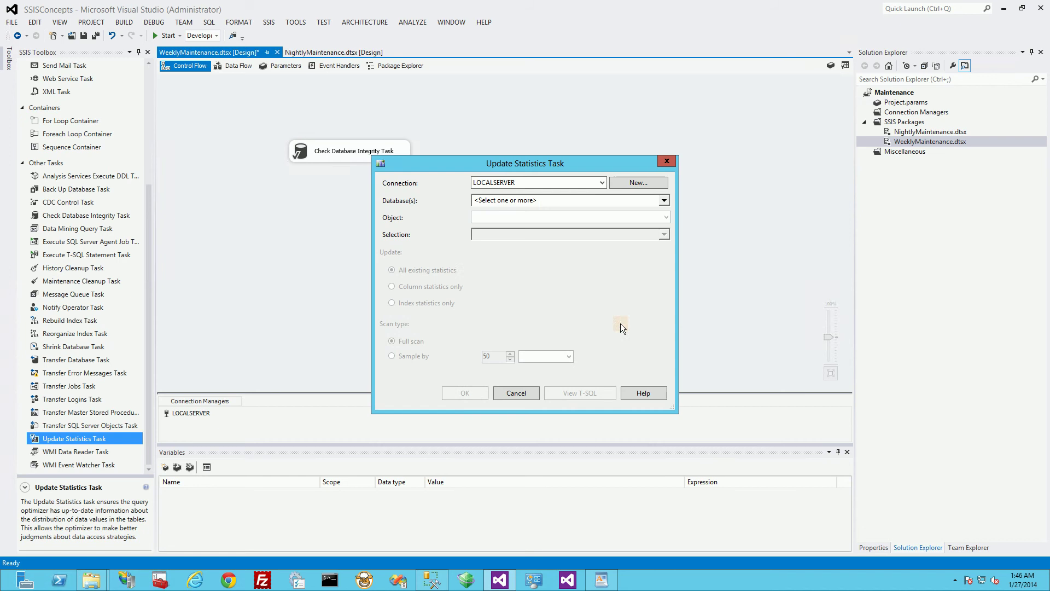
click(664, 201)
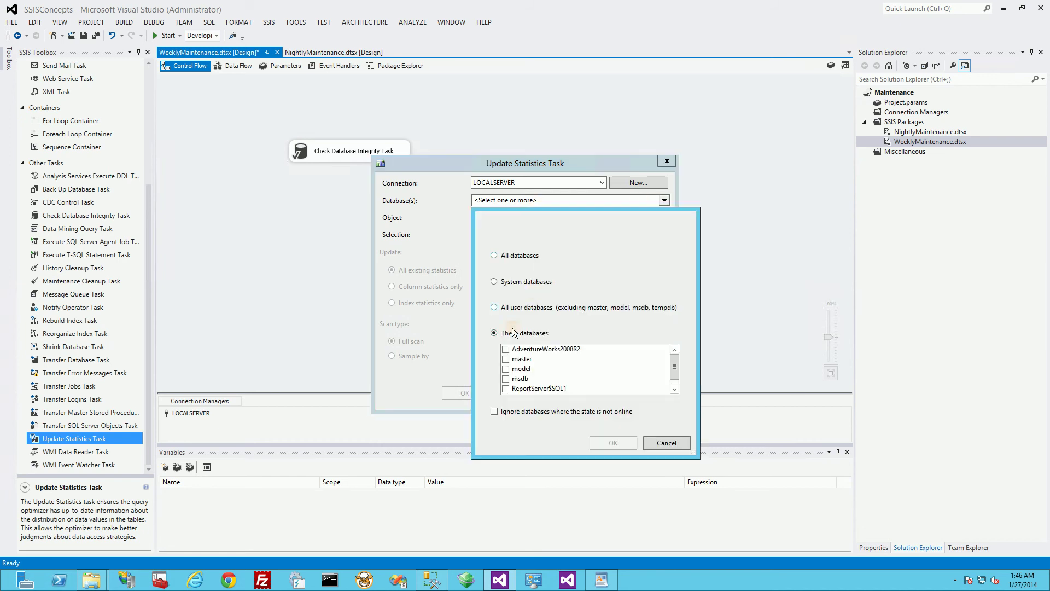
click(514, 307)
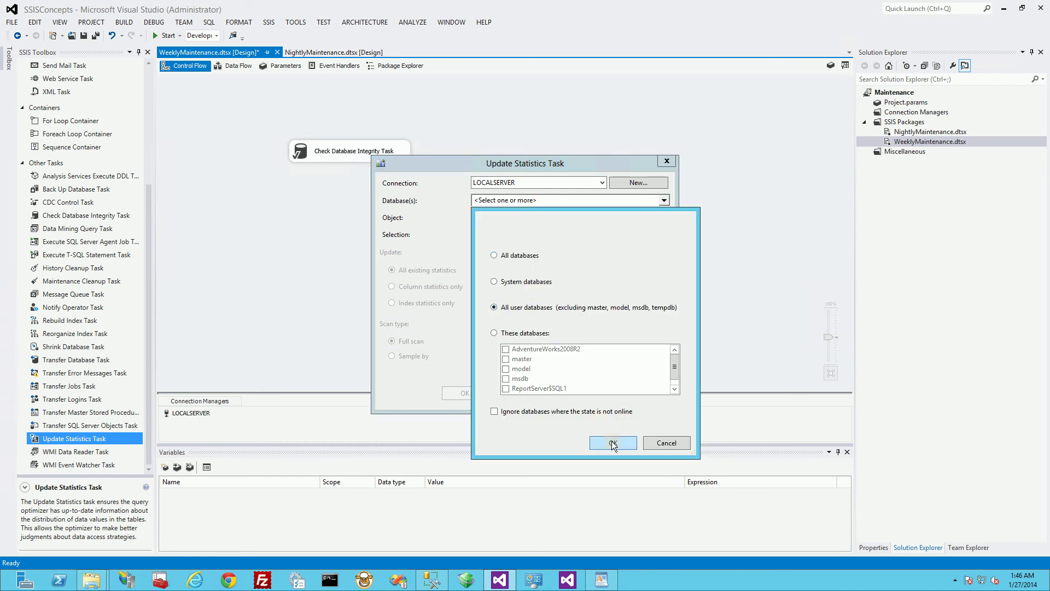
click(613, 443)
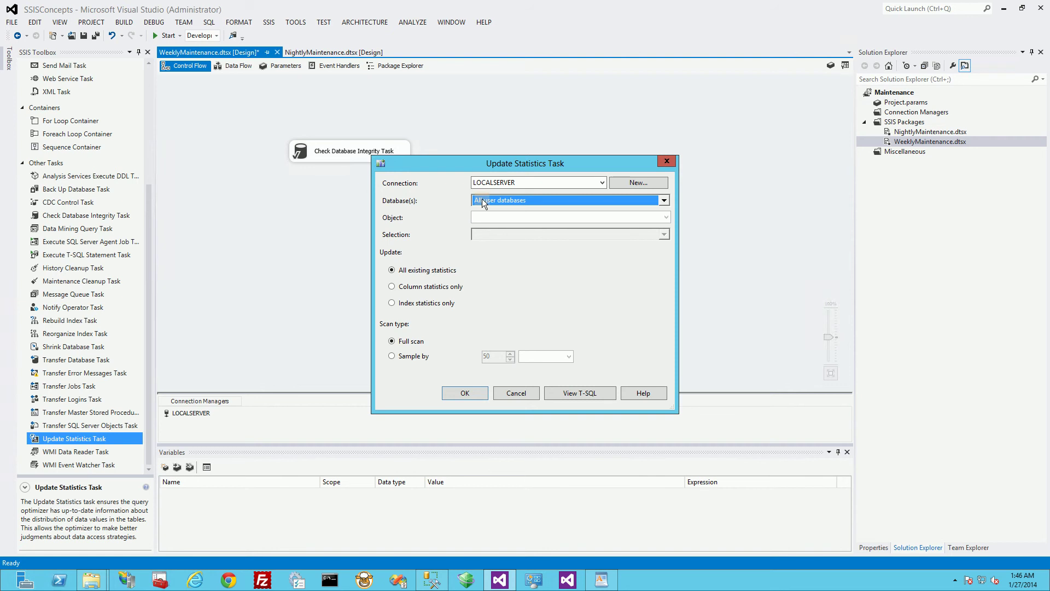
click(459, 393)
Step: Arrange the tasks in a vertical column in the order Check Database Integrity, Rebuild Index, Reorganize Index, Update Statistics
drag(353, 154, 464, 103)
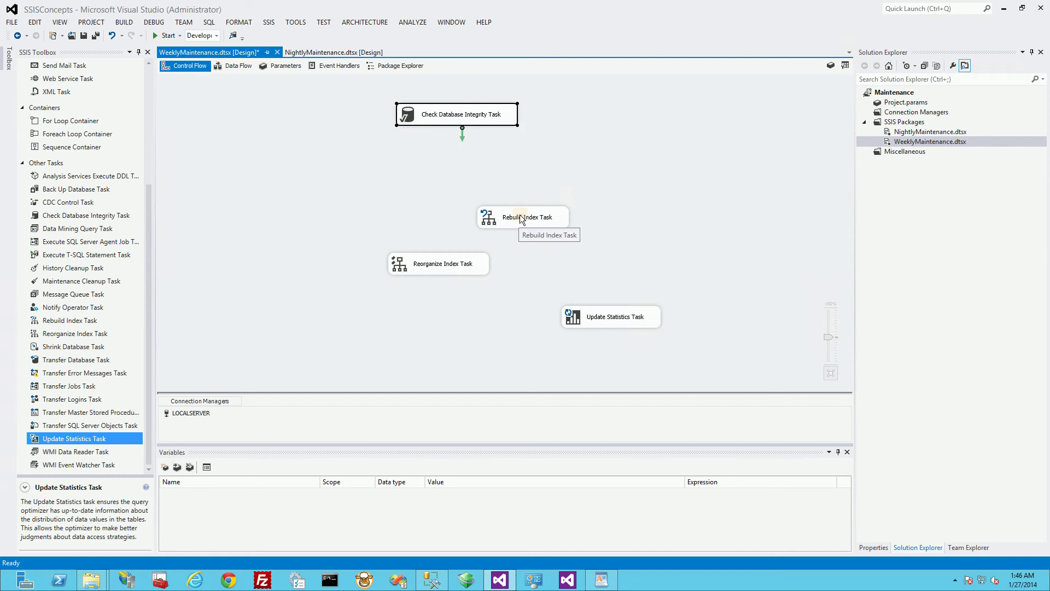
drag(521, 219, 458, 165)
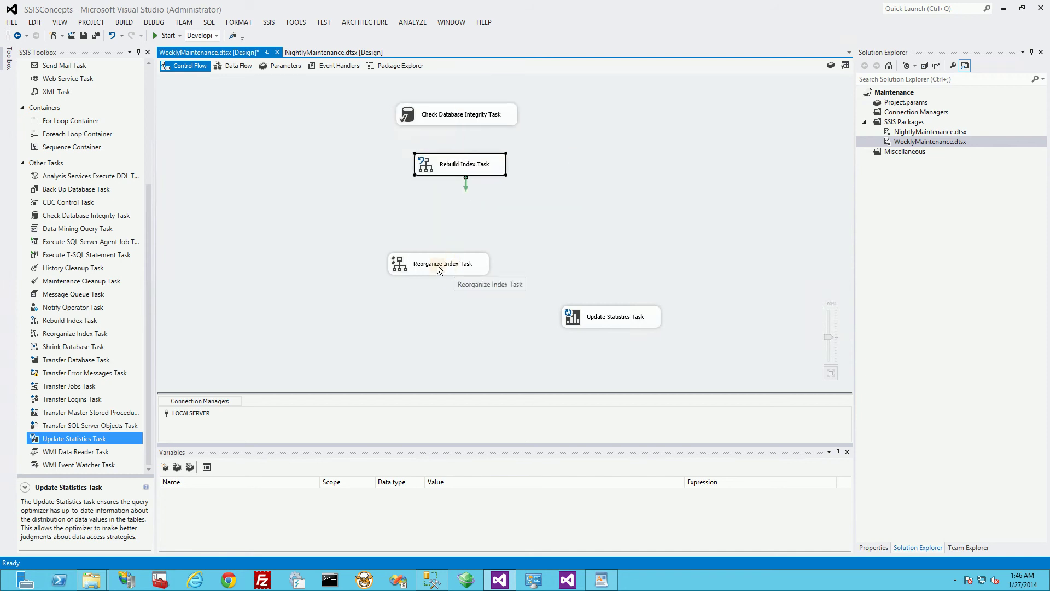
drag(438, 265, 461, 219)
drag(623, 316, 465, 272)
click(570, 258)
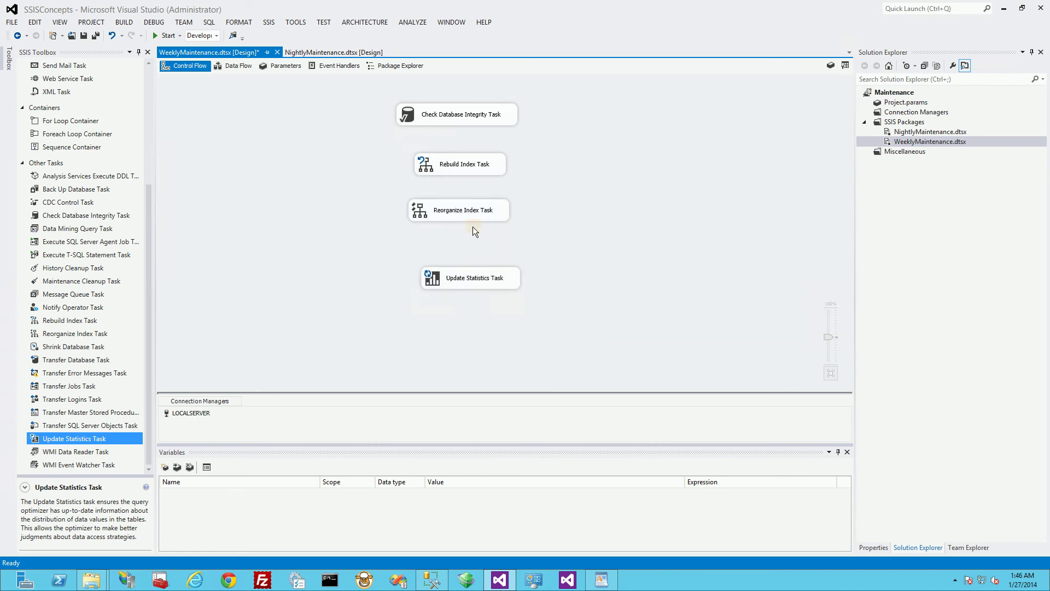
Step: Link the four tasks in sequence with precedence constraints, from Check Database Integrity down to Update Statistics
click(456, 115)
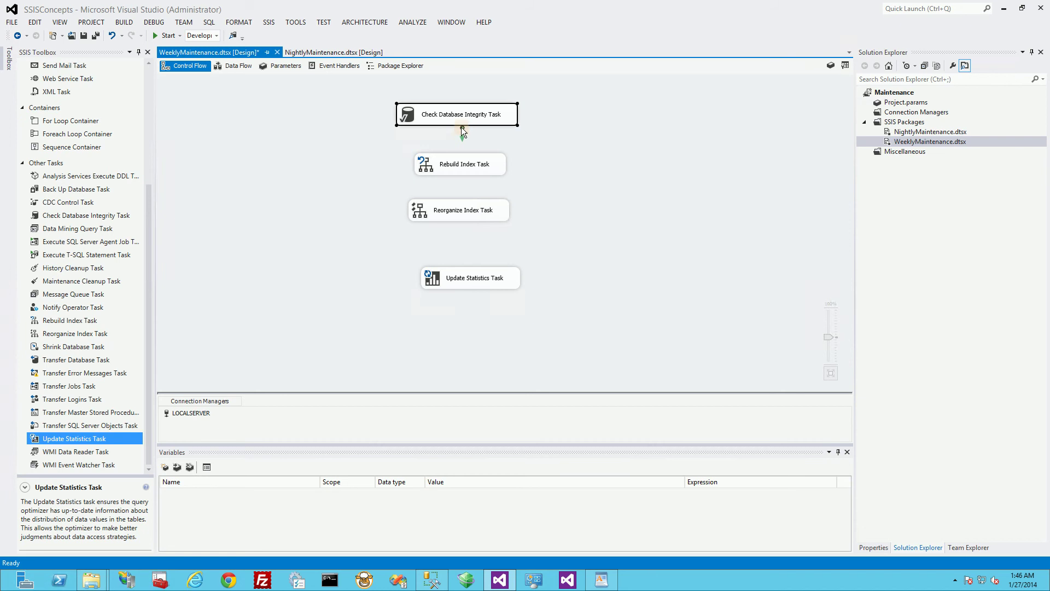
drag(461, 127, 460, 257)
click(459, 169)
click(456, 216)
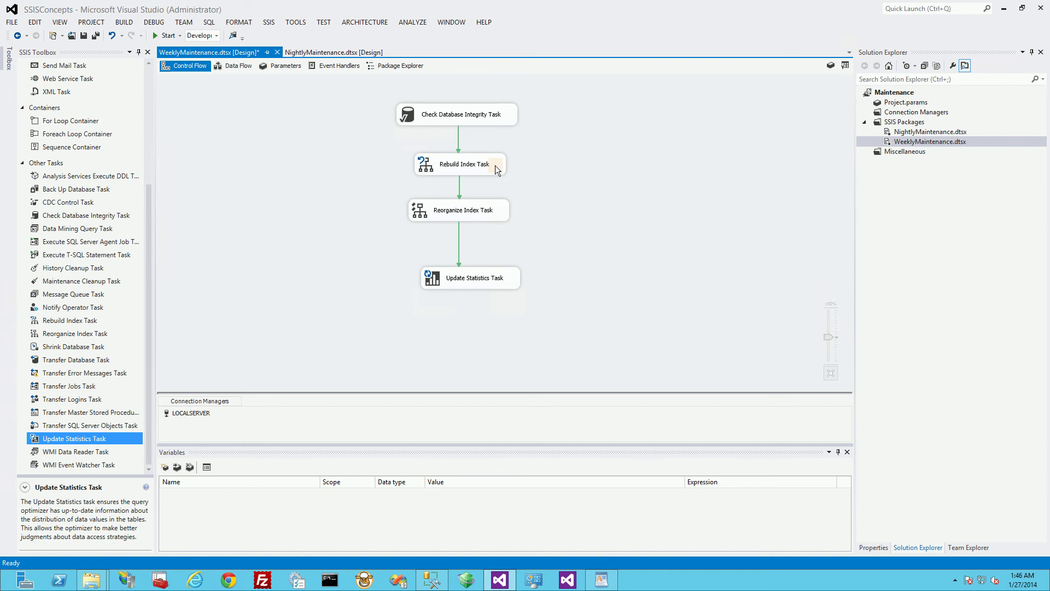
Step: Set the precedence constraint between Check Database Integrity Task and Rebuild Index Task to Completion
double_click(459, 136)
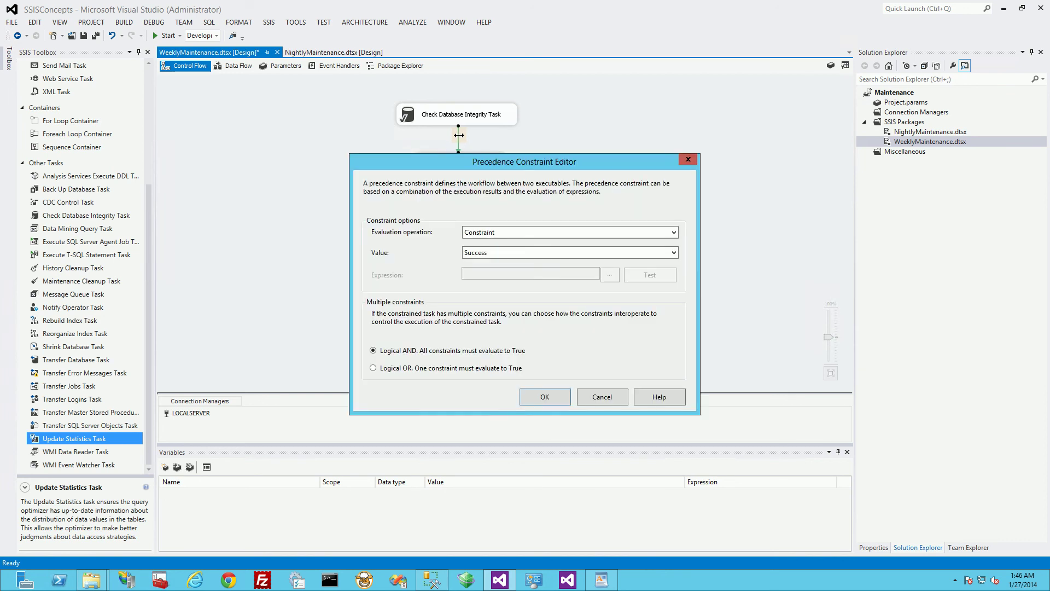
click(666, 252)
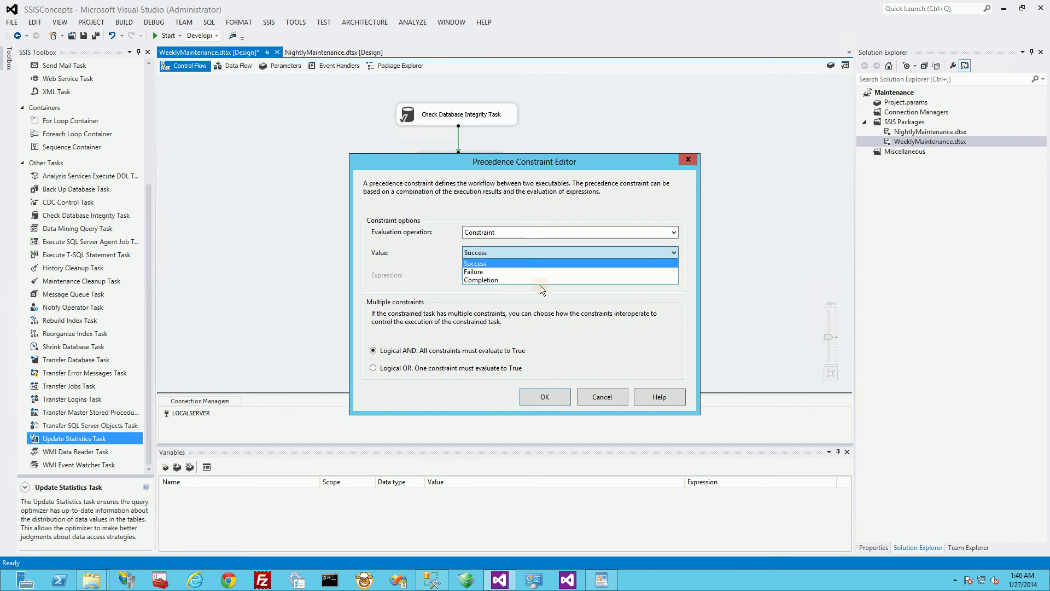
click(496, 280)
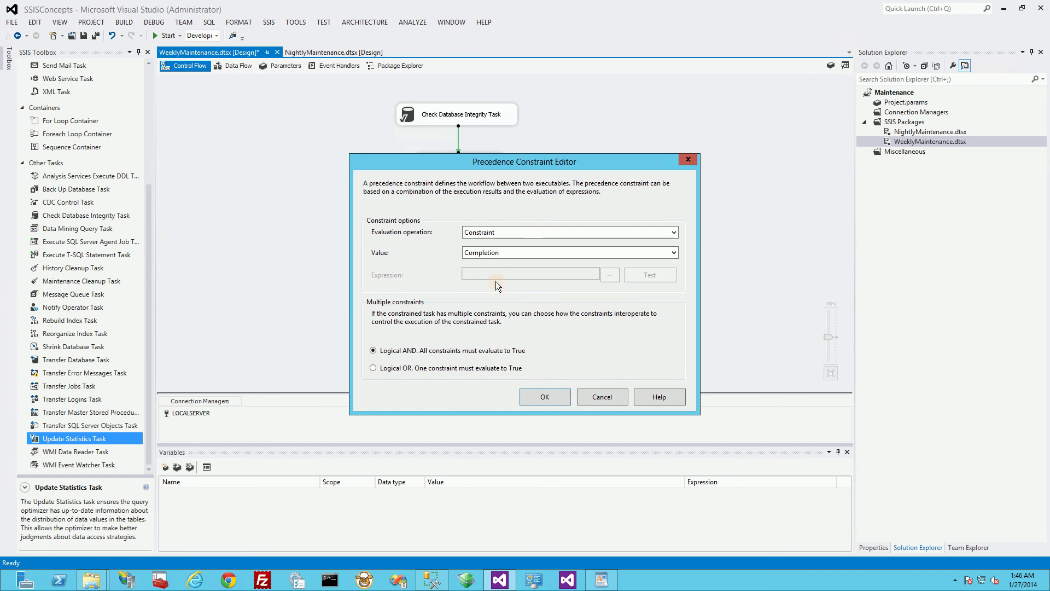
click(545, 398)
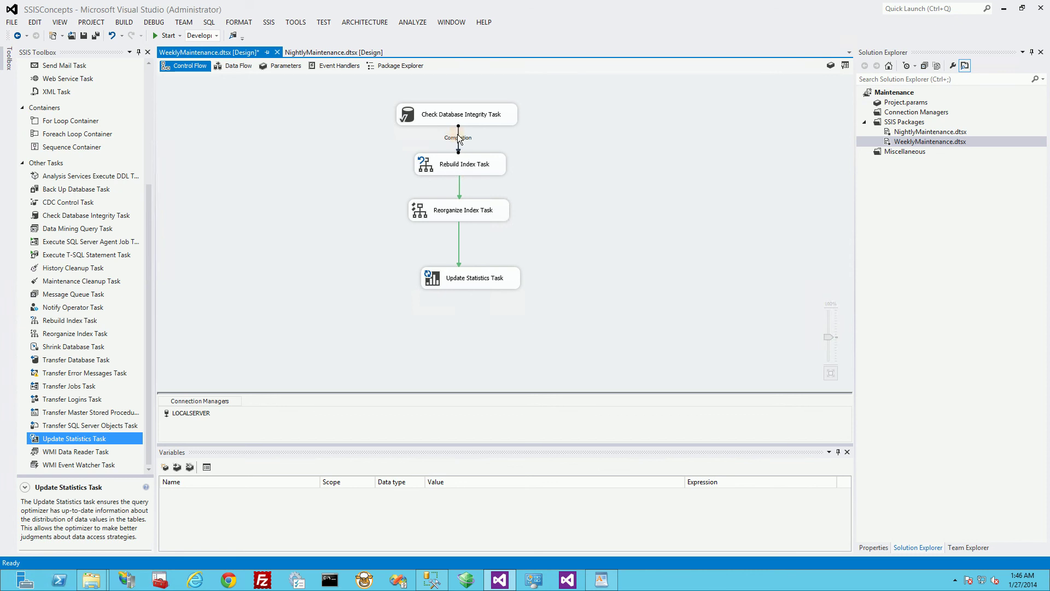
Step: Review the Rebuild Index Task's database selection and advanced options, then close its settings
double_click(463, 171)
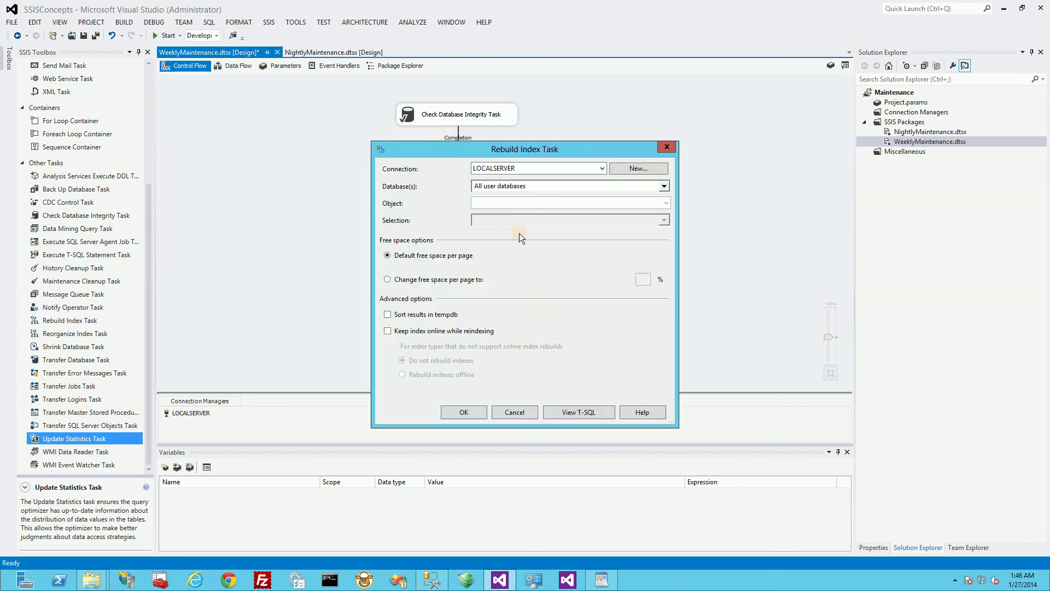
click(665, 186)
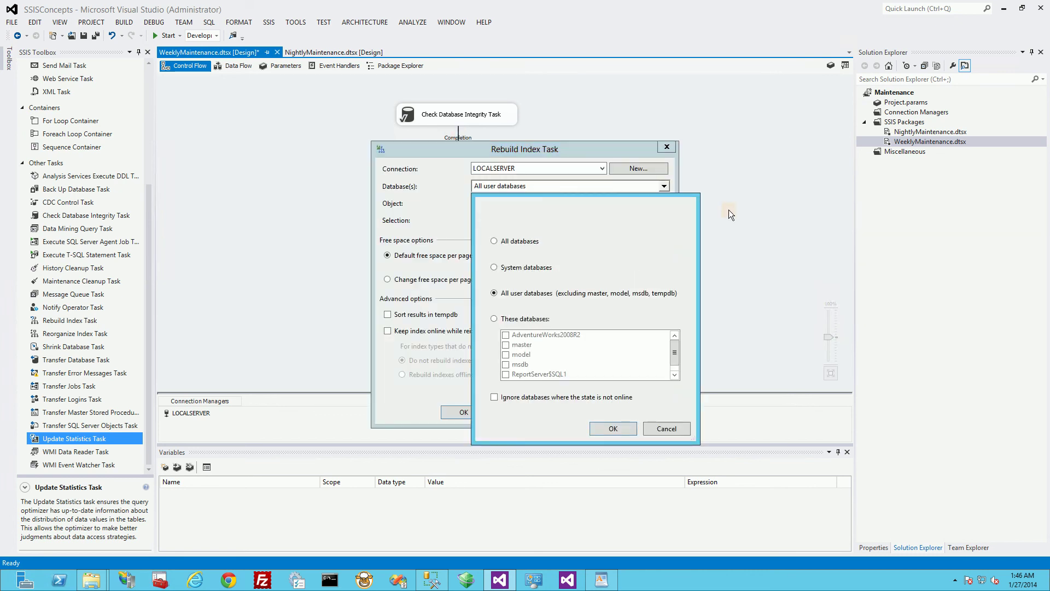
click(662, 427)
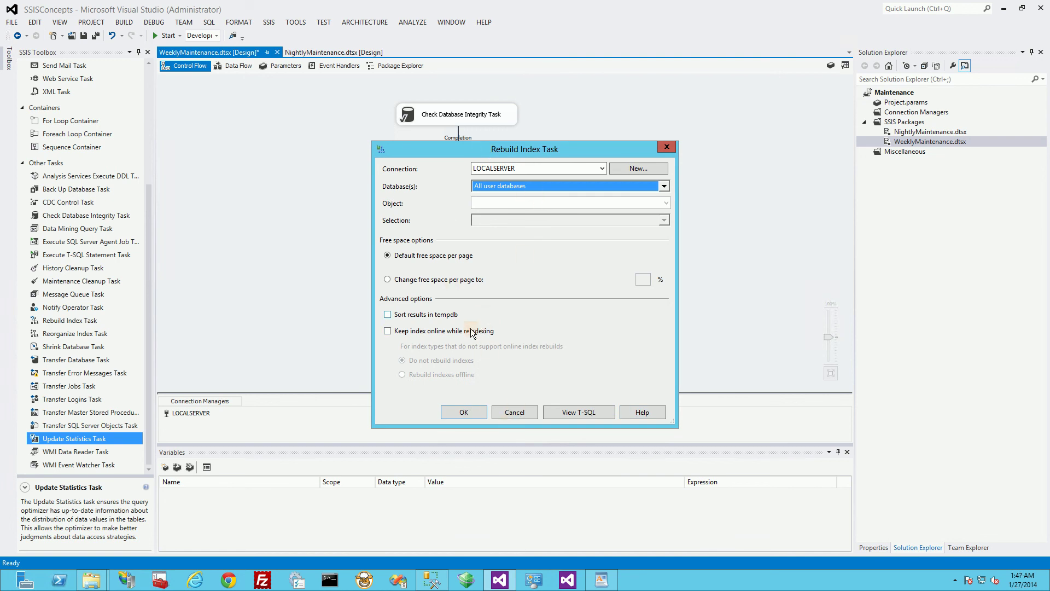
click(460, 413)
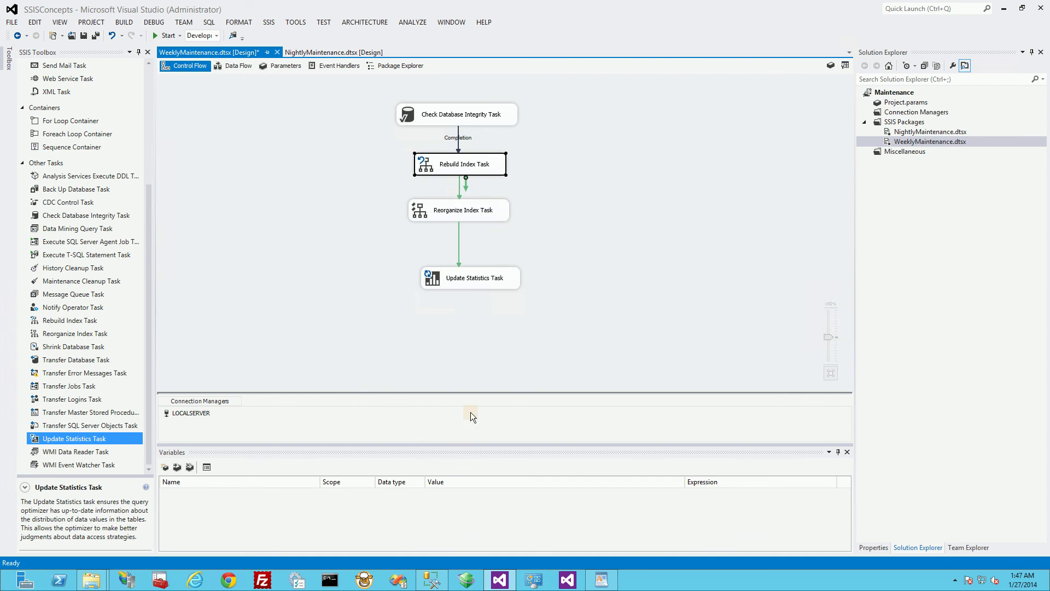
Step: Set the precedence constraint between Rebuild Index Task and Reorganize Index Task to Completion
double_click(458, 184)
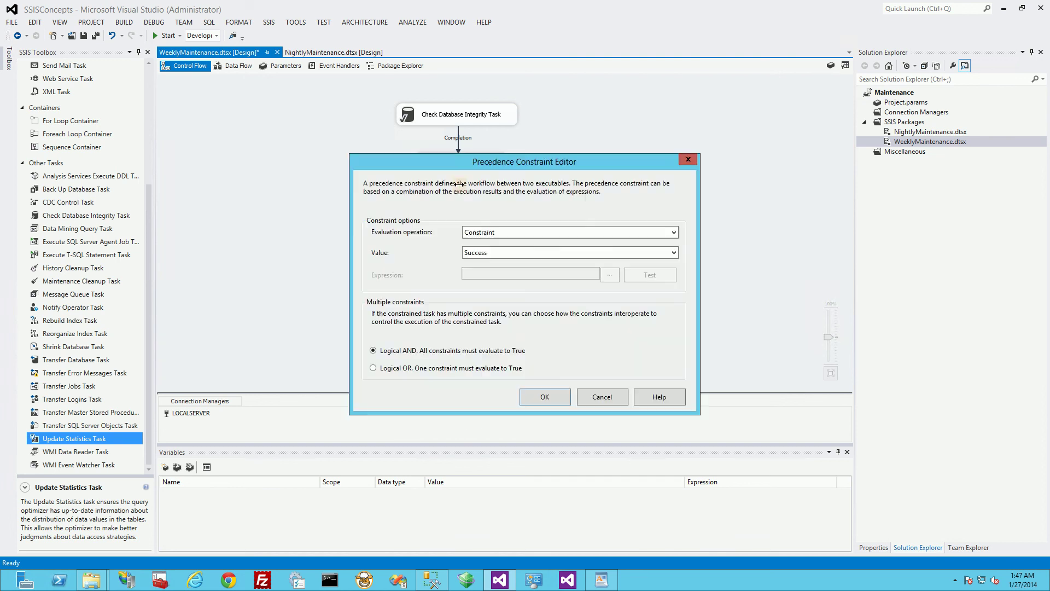
click(647, 252)
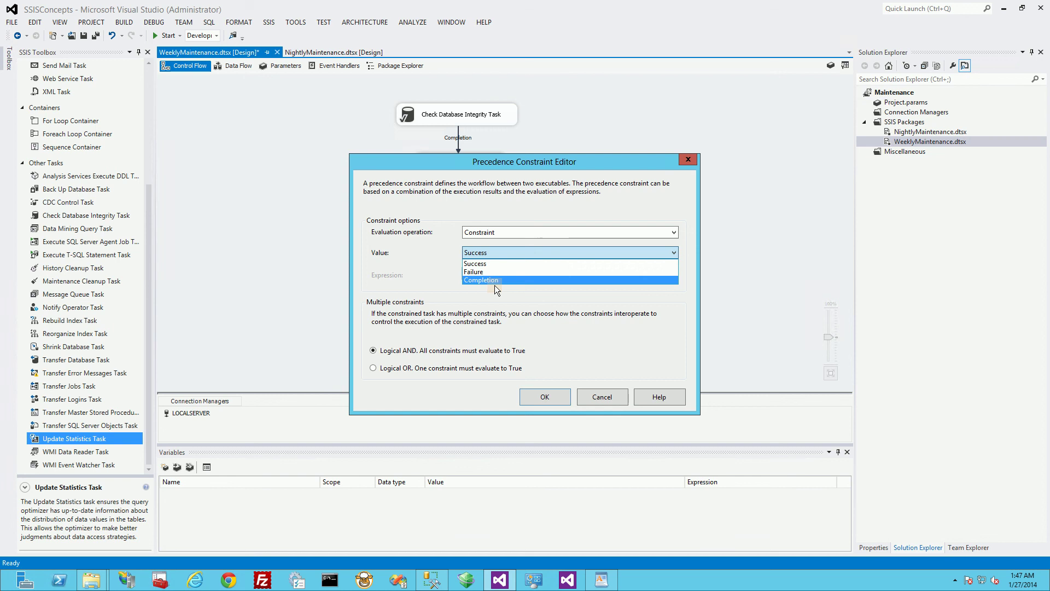
click(494, 284)
click(545, 395)
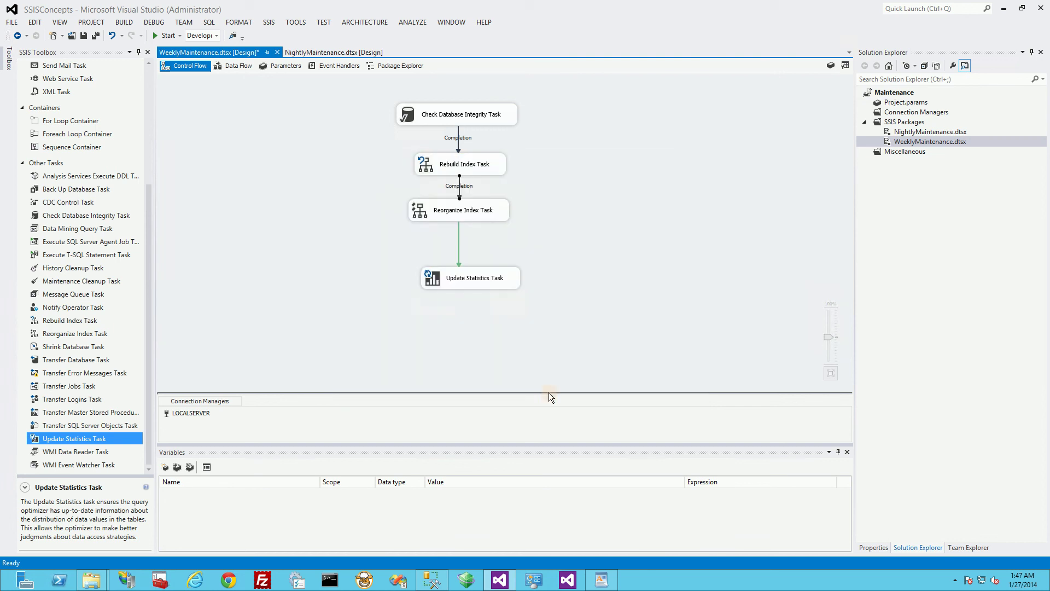
Step: Set the precedence constraint between Reorganize Index Task and Update Statistics Task to Completion, and save all files
double_click(458, 244)
click(524, 254)
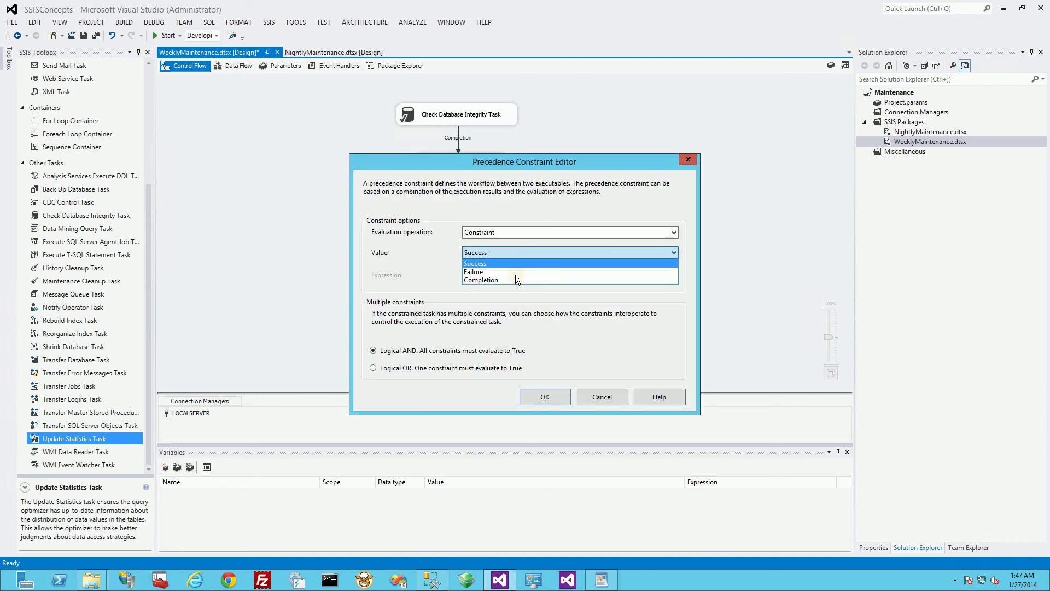
click(514, 279)
click(545, 397)
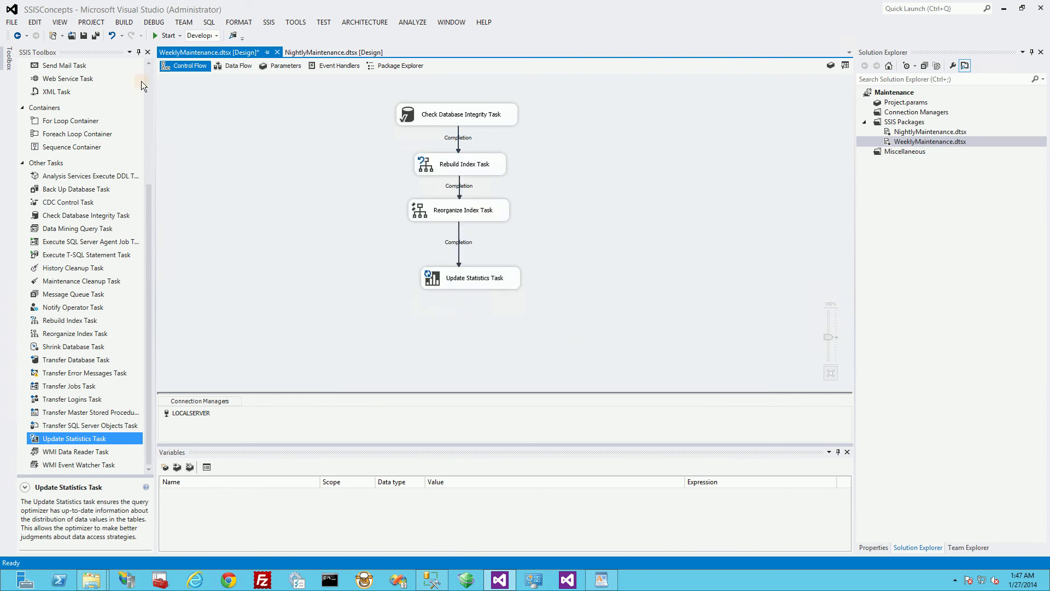
click(94, 35)
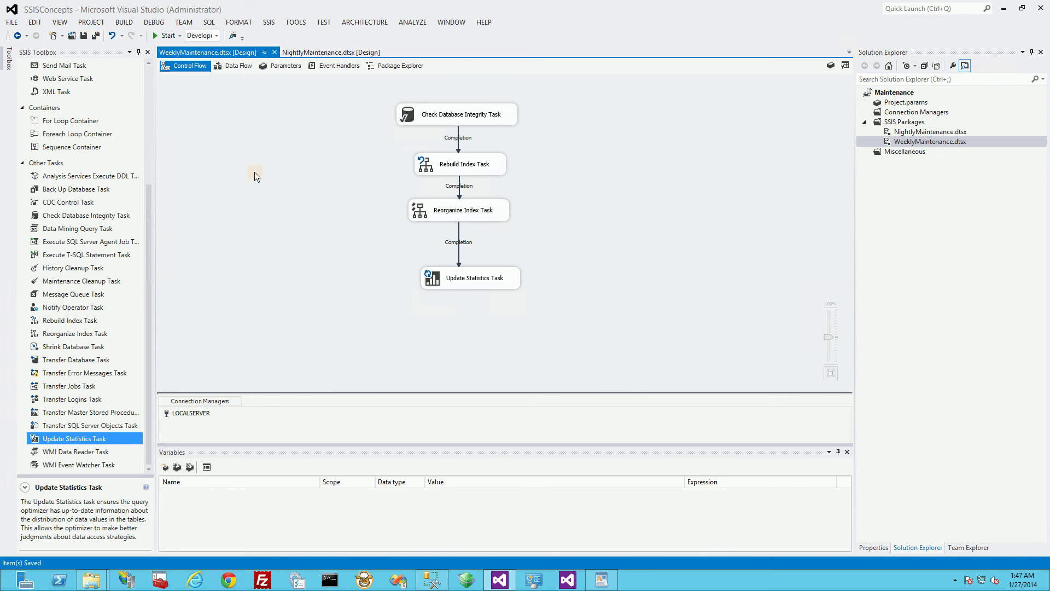